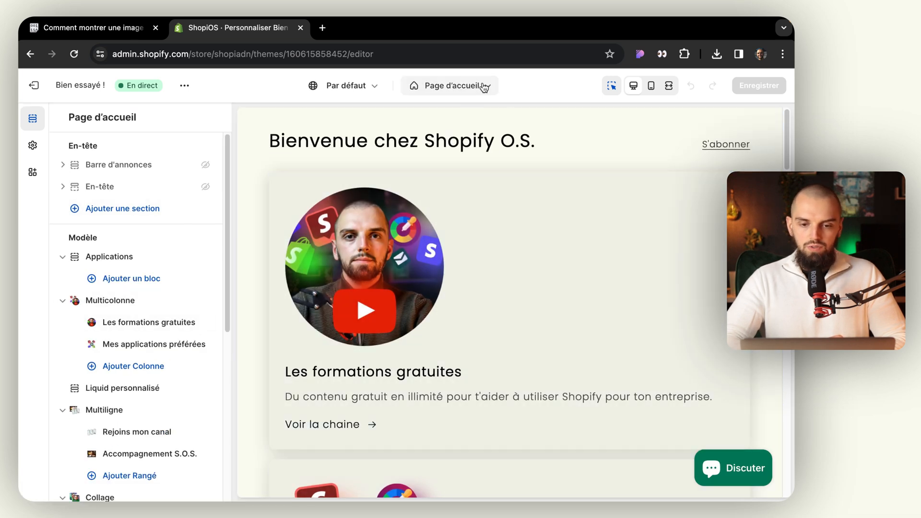
- Open the page template page-d-accueil-v2 for editing and look over its preview from top to bottom
click(489, 90)
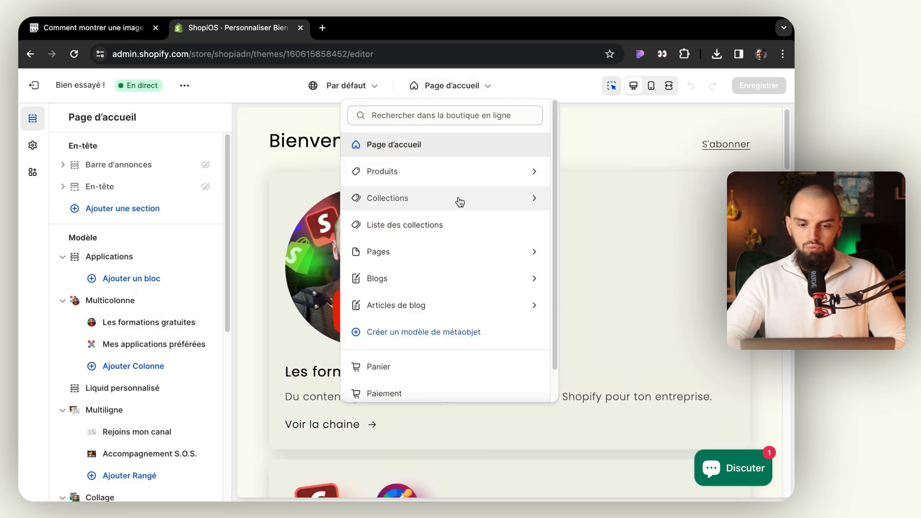
click(451, 251)
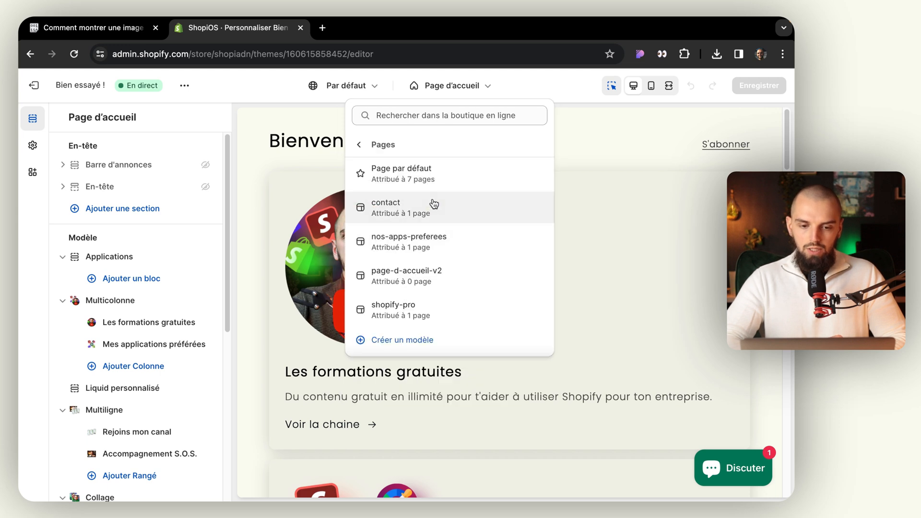
click(430, 271)
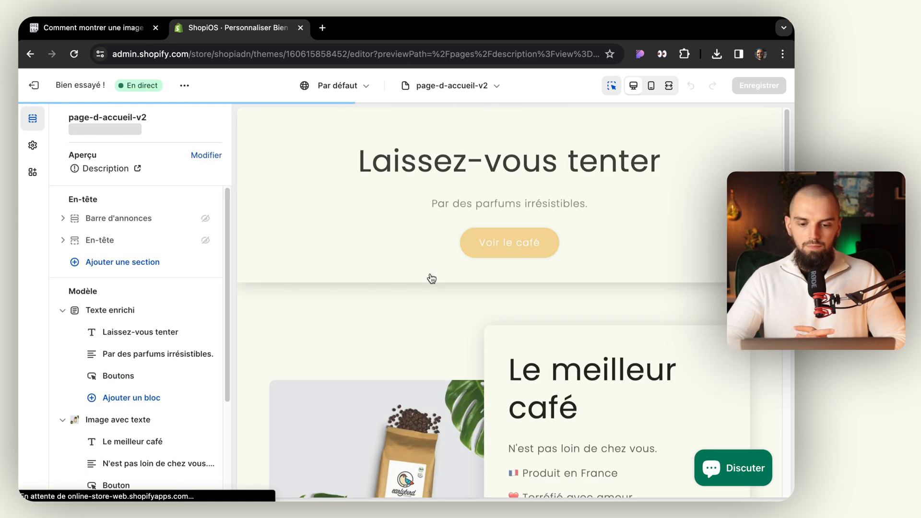
scroll(431, 278, down, 1)
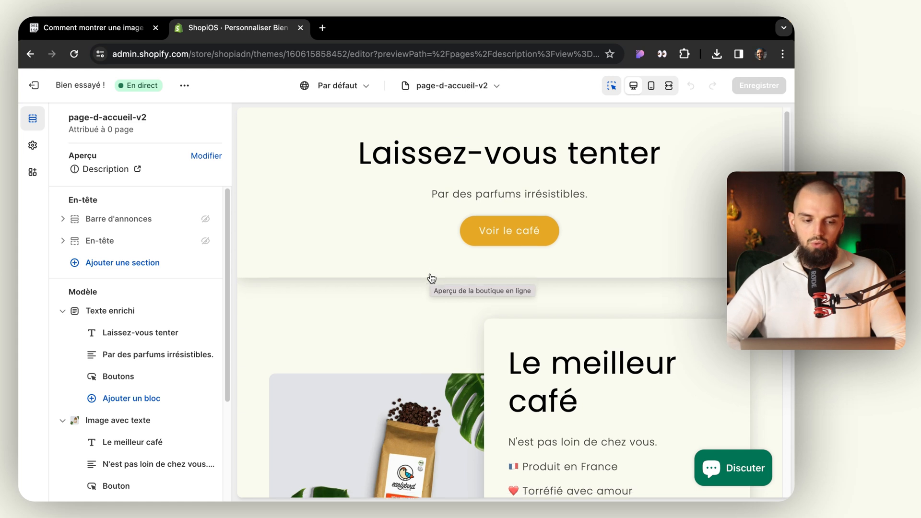
scroll(432, 279, down, 10)
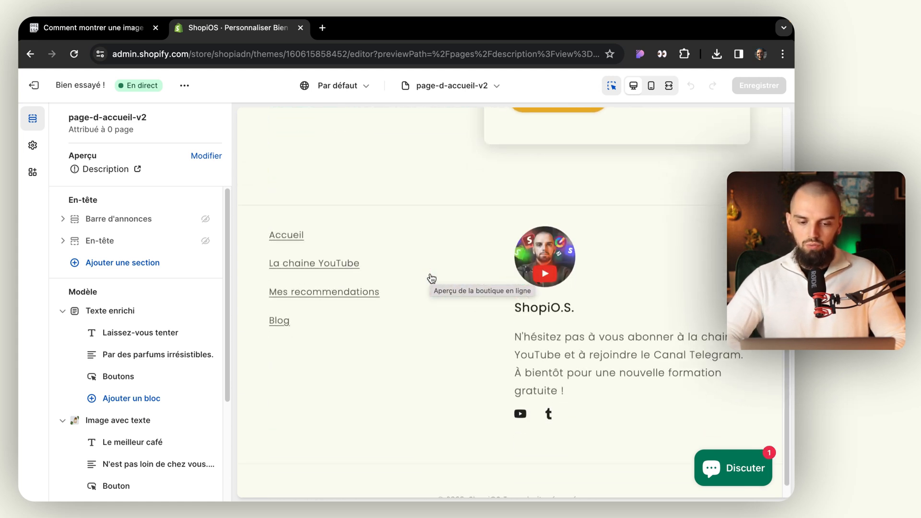
scroll(431, 278, up, 10)
scroll(431, 278, up, 2)
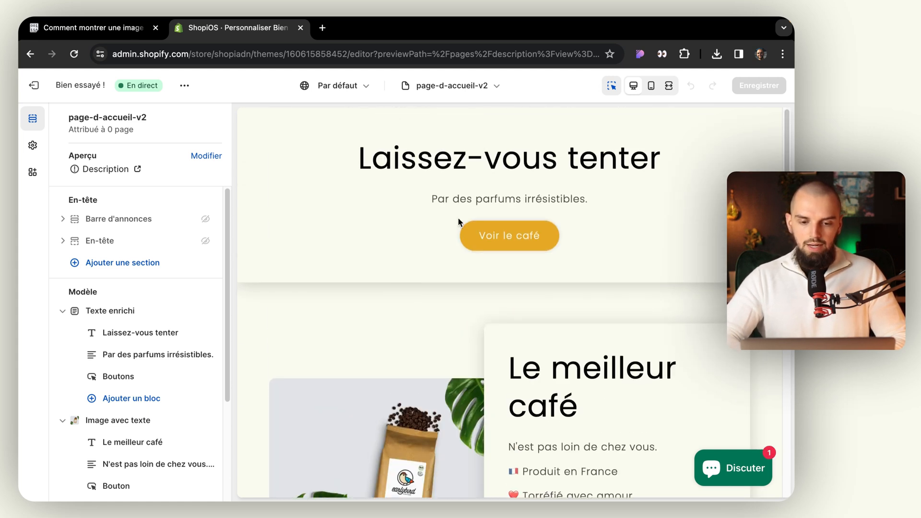
- Add a "Bannière avec image" section to the template and move it above the "Texte enrichi" section
scroll(137, 395, down, 2)
scroll(136, 394, down, 3)
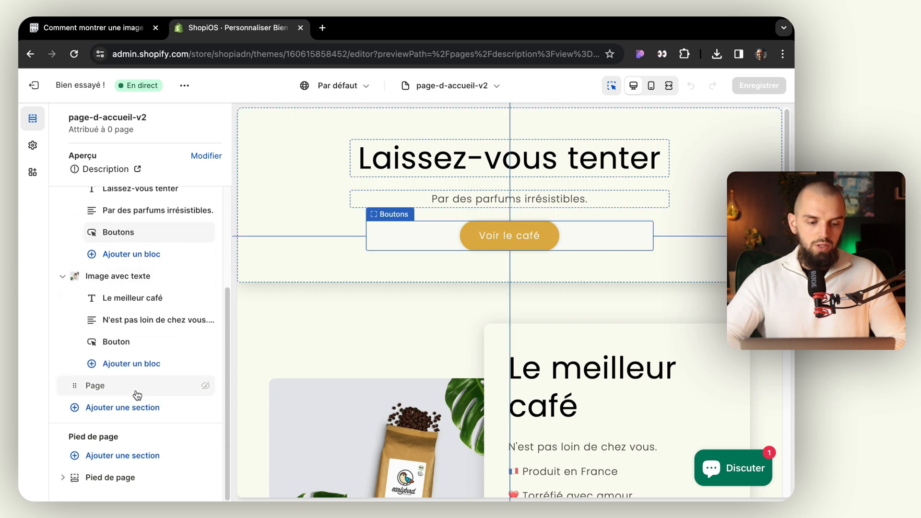
click(135, 407)
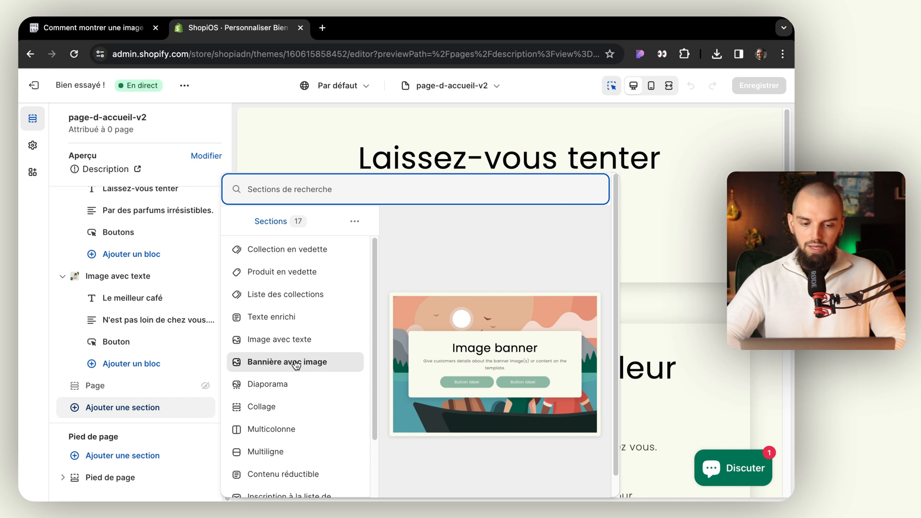
click(291, 365)
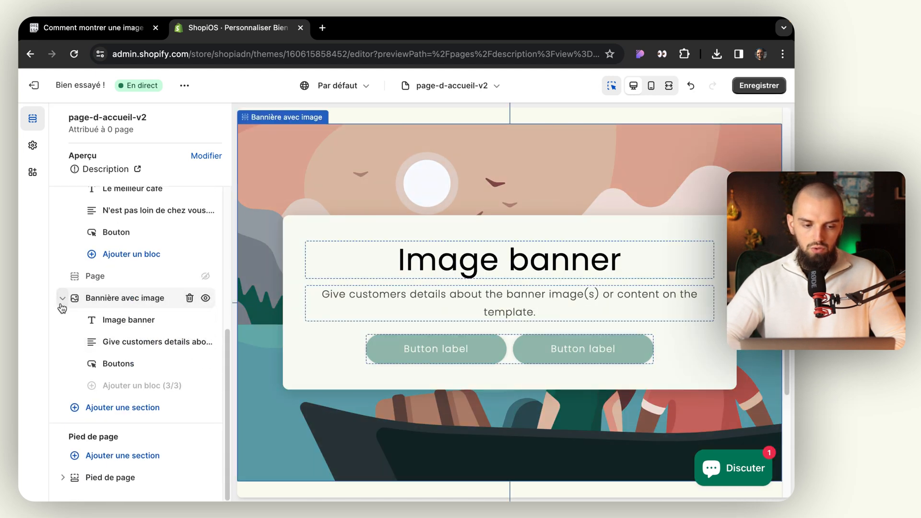
drag(75, 300, 87, 204)
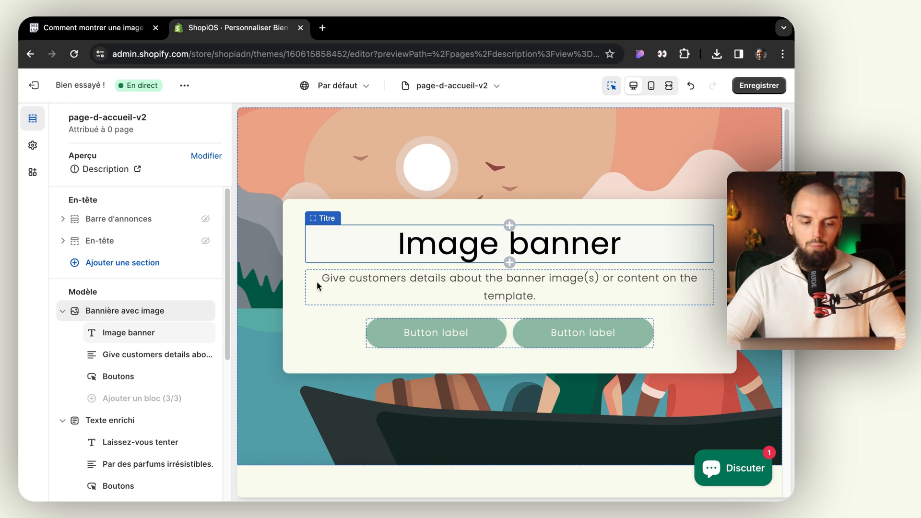
- Set the coffee-beans-on-burlap picture from the shop library as the banner's first image
click(363, 168)
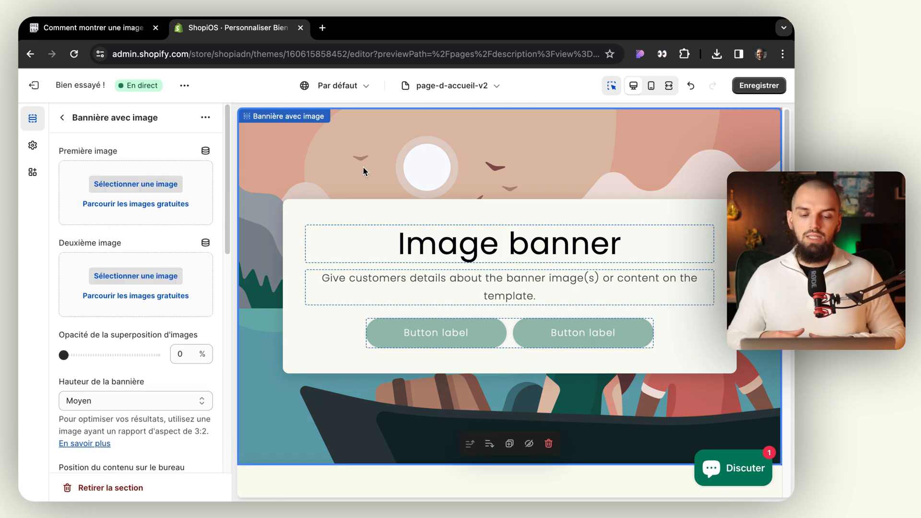
click(144, 187)
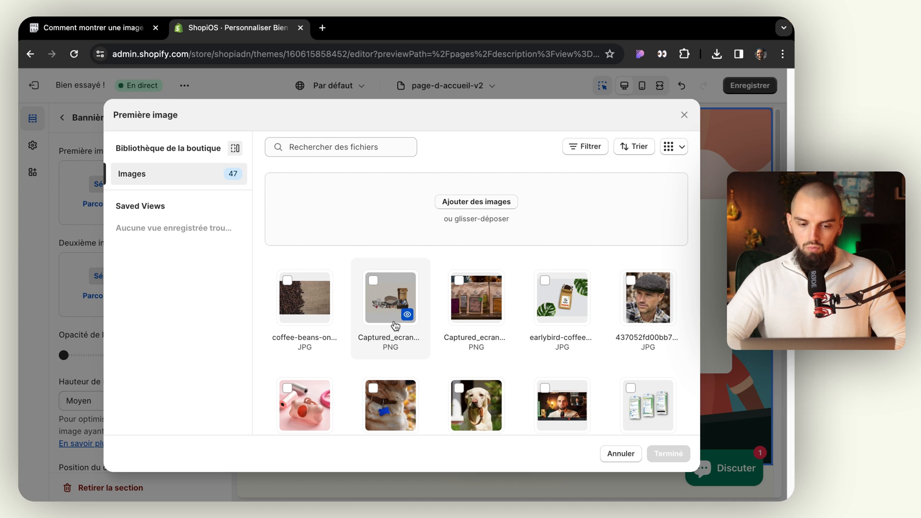
click(288, 283)
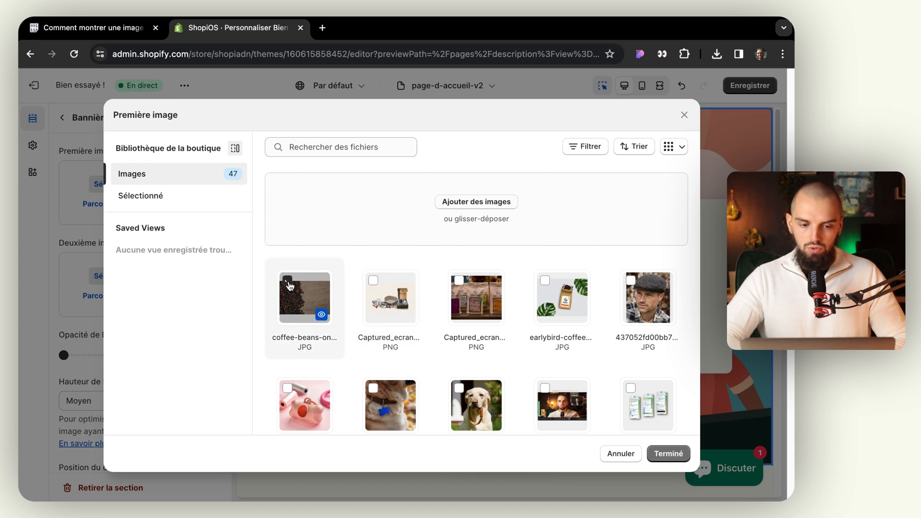
click(666, 453)
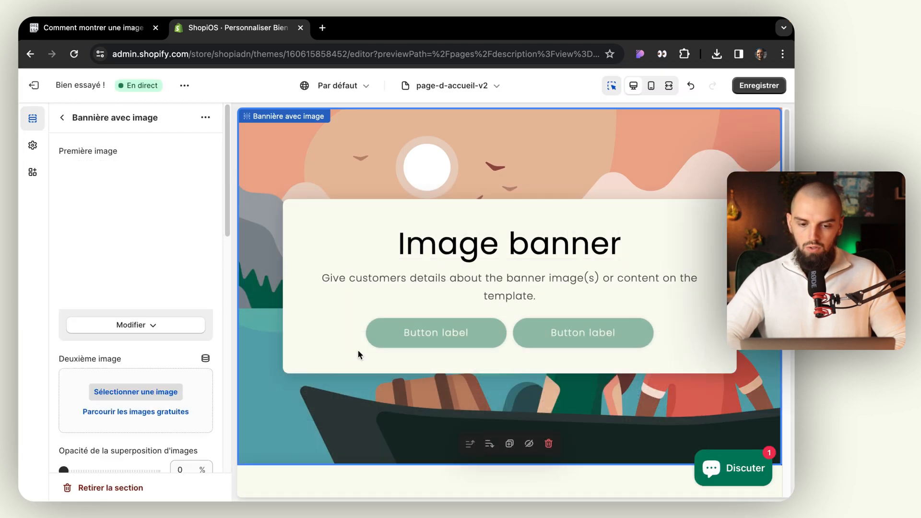
- Set the library picture Captured_ecran2023-11-14a19.14.01 of the coffee bags as the banner's second image
scroll(115, 335, down, 1)
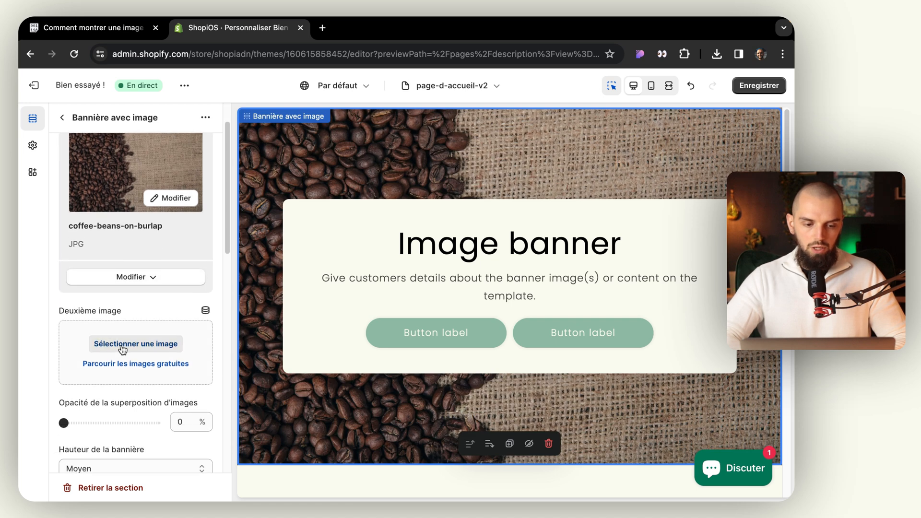
click(123, 344)
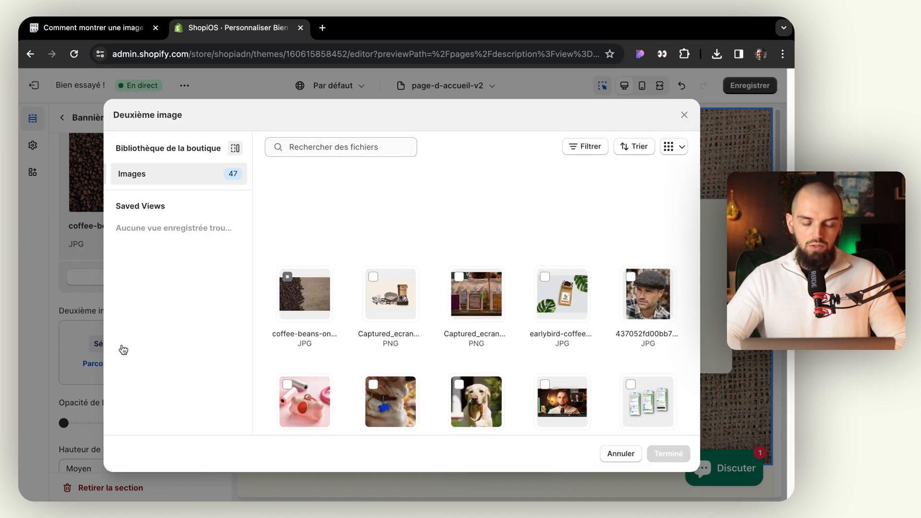
click(460, 283)
click(668, 453)
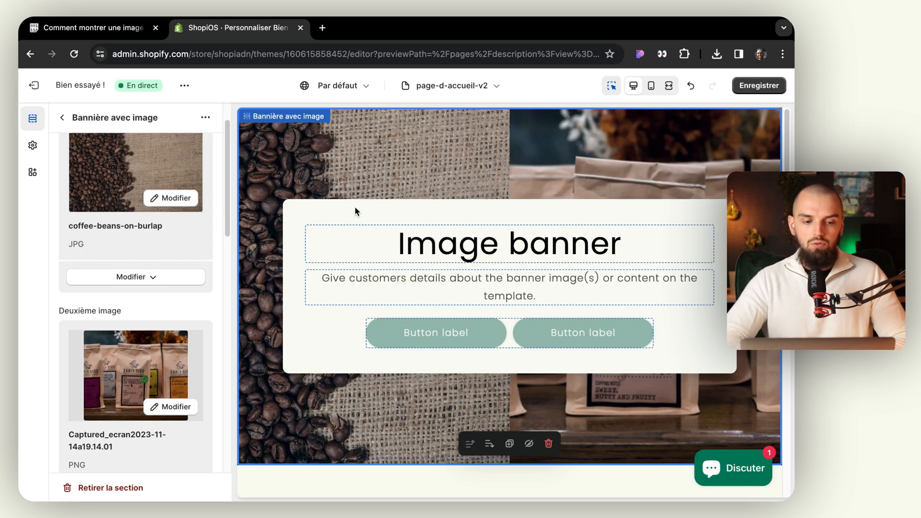
- Turn off the display of the banner's content container on desktop
scroll(152, 267, down, 3)
scroll(153, 269, down, 4)
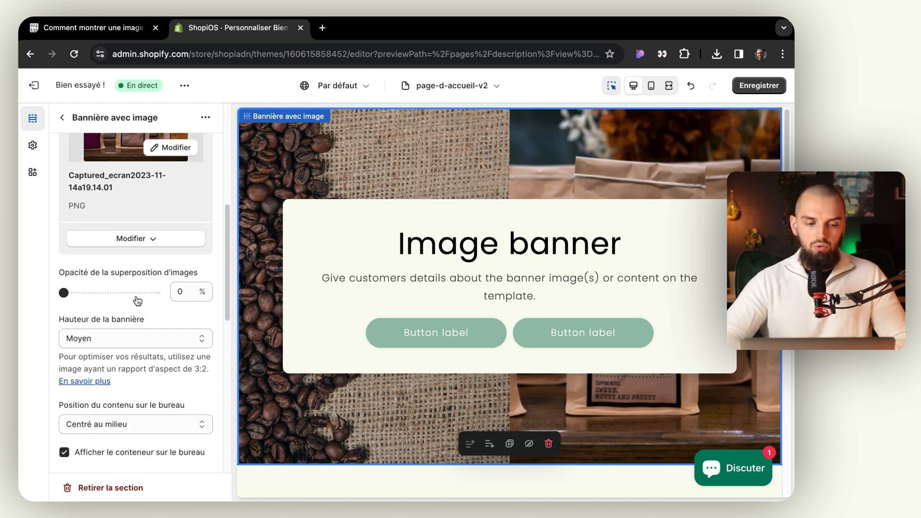
scroll(138, 300, down, 3)
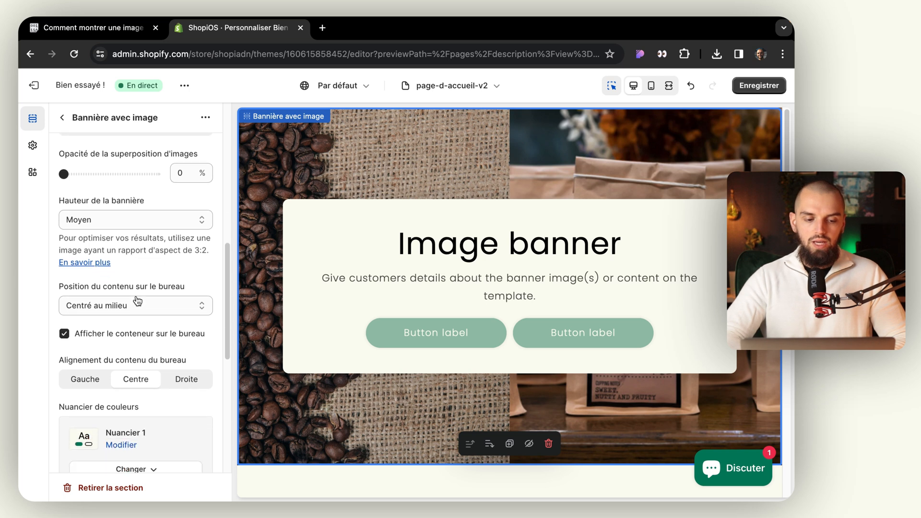
scroll(138, 301, down, 1)
click(63, 315)
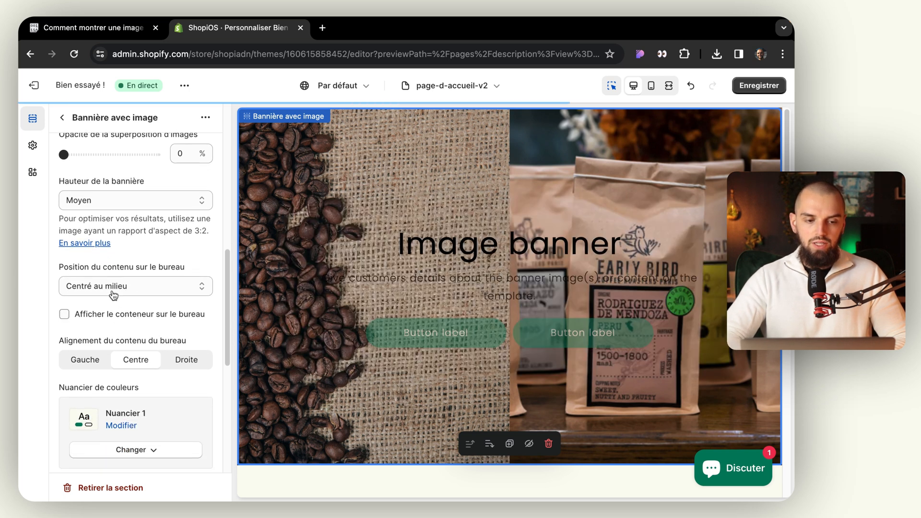
- Hide the banner's heading, text and button blocks, check the full-width preview, and return to the desktop preview
click(61, 117)
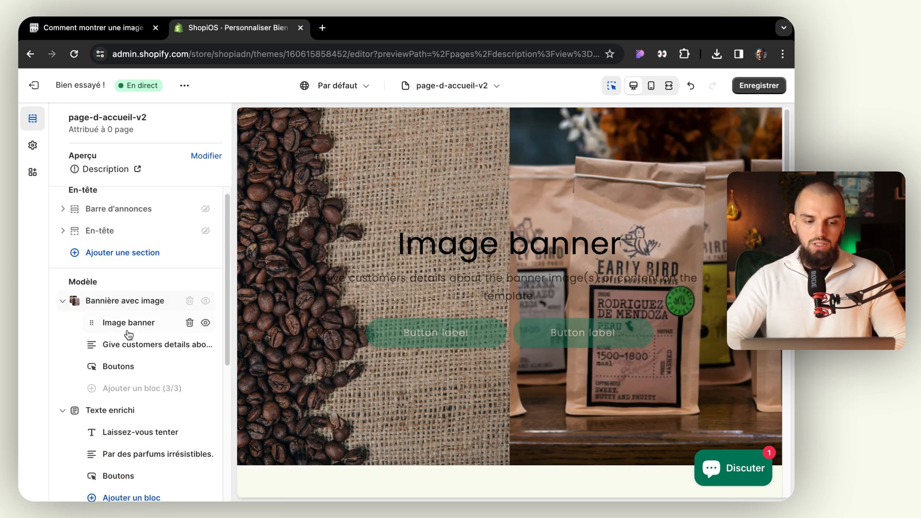
click(207, 323)
click(206, 345)
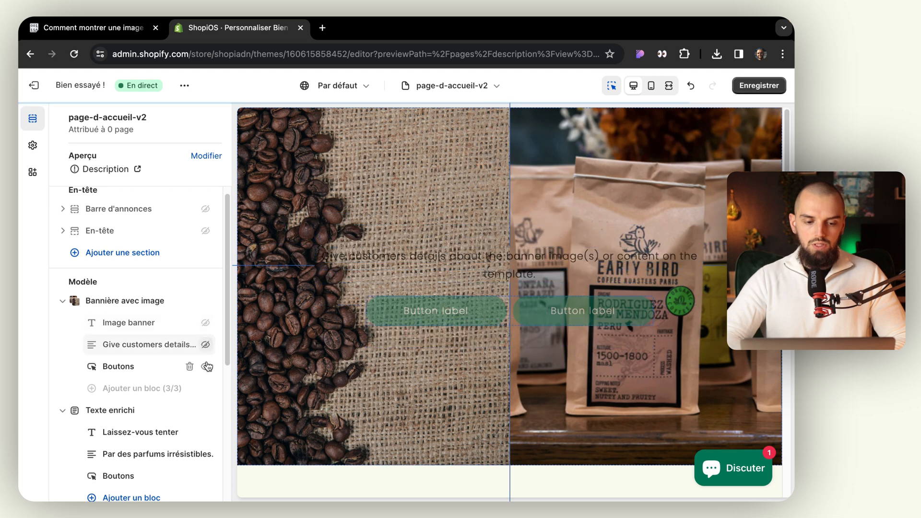
click(207, 367)
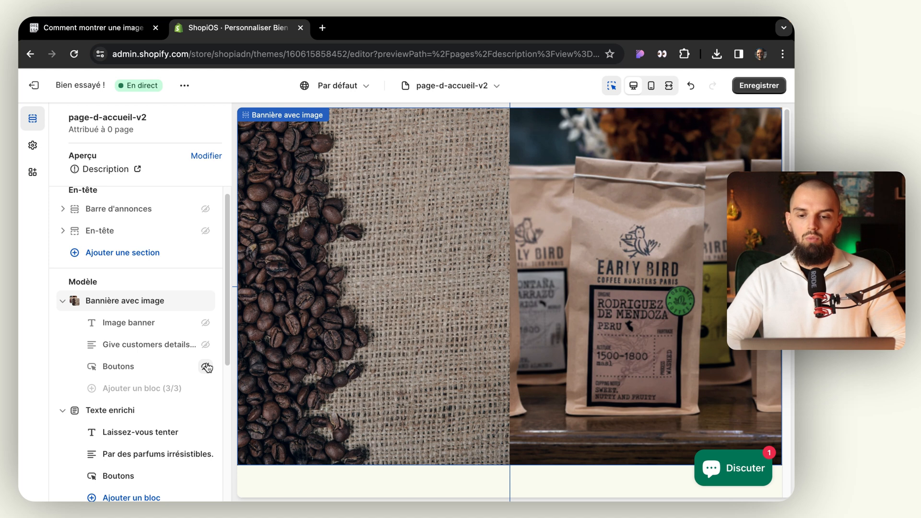
click(668, 86)
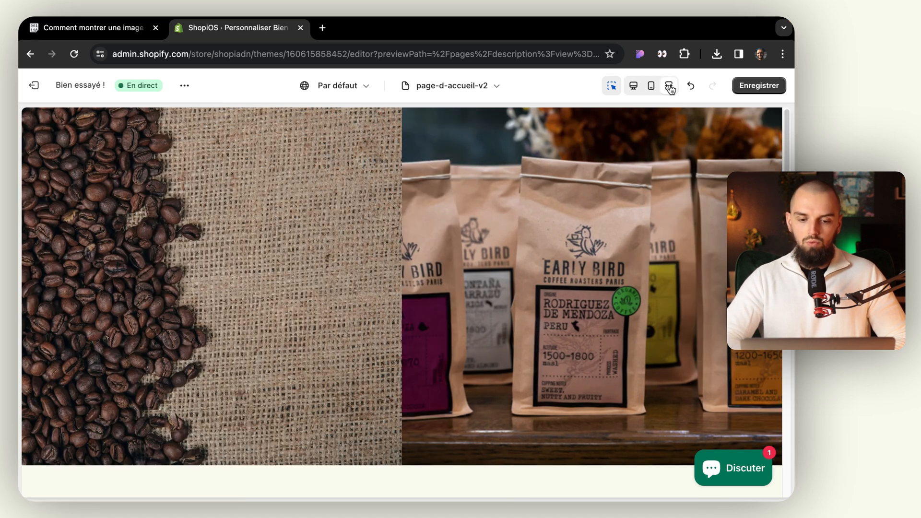
click(633, 85)
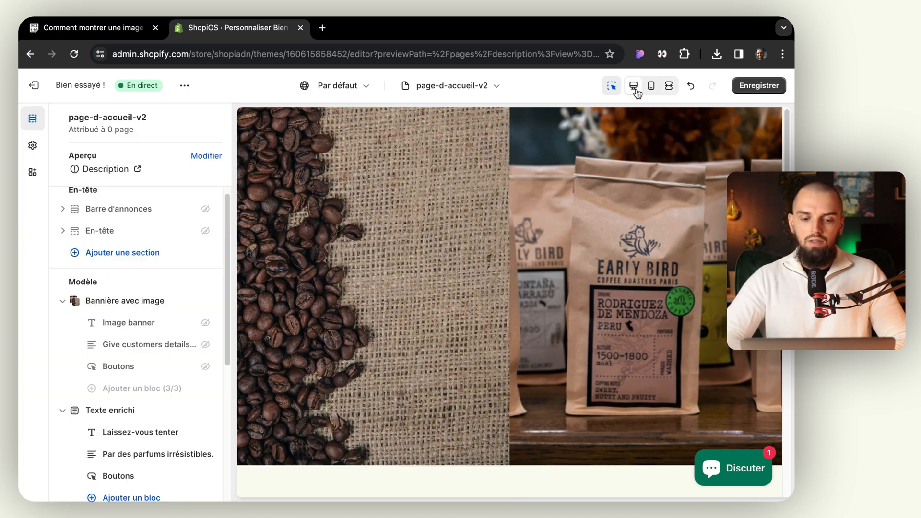
- Show the banner's button, text and heading blocks again, and delete the "Image banner" heading block
click(206, 366)
click(205, 345)
click(206, 323)
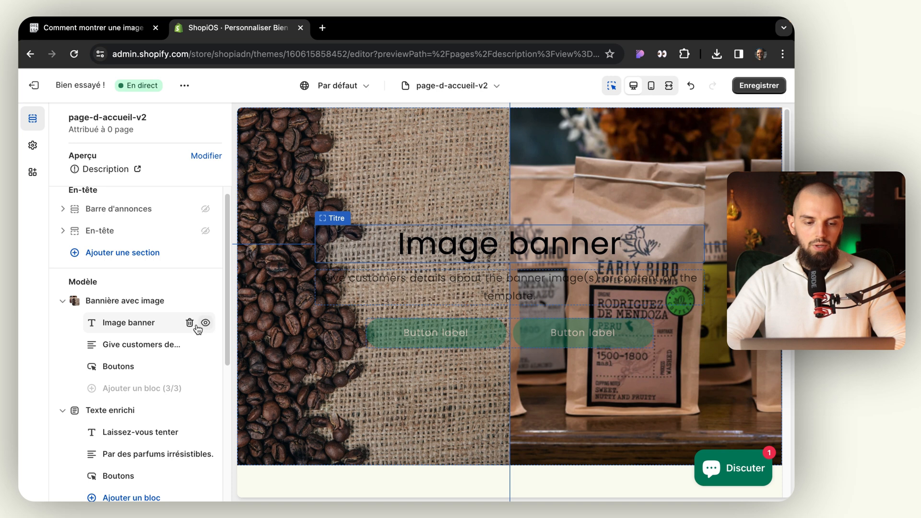
click(191, 324)
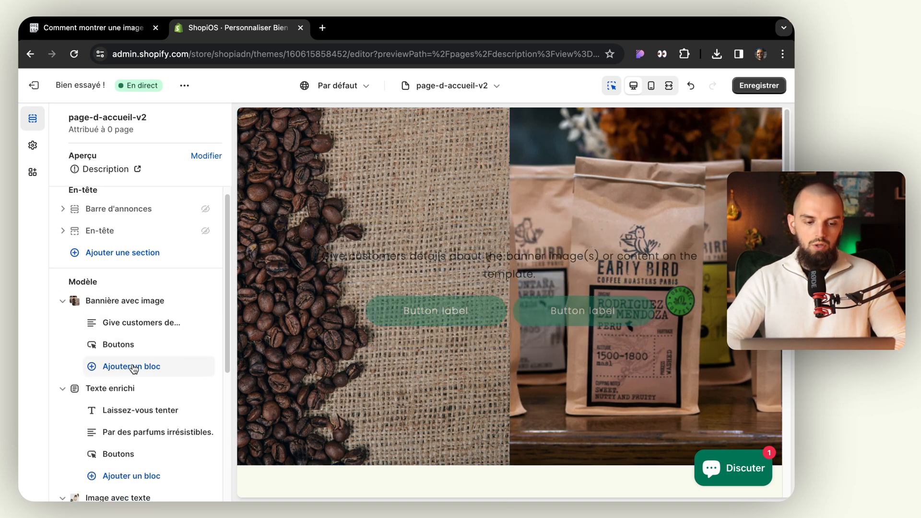
- Try an image overlay opacity of 80% on the banner and return it to 0%
click(145, 304)
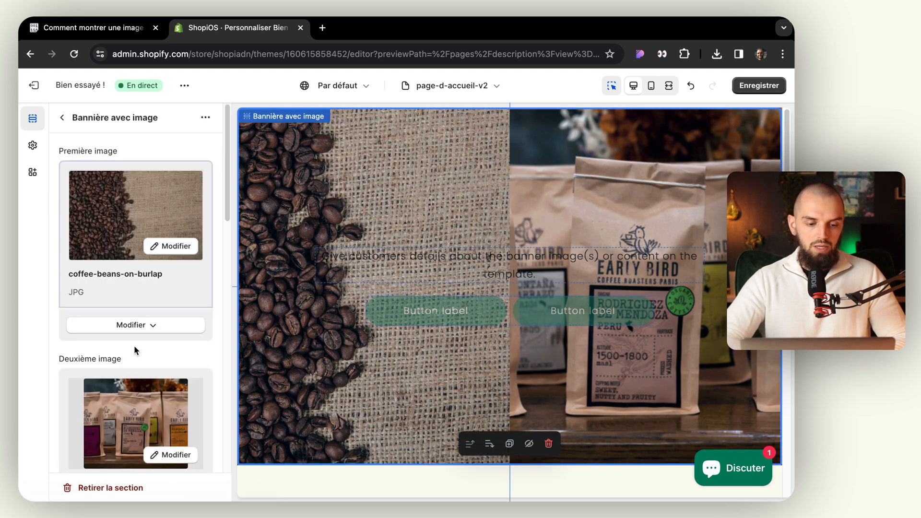
scroll(133, 345, down, 10)
scroll(134, 346, down, 2)
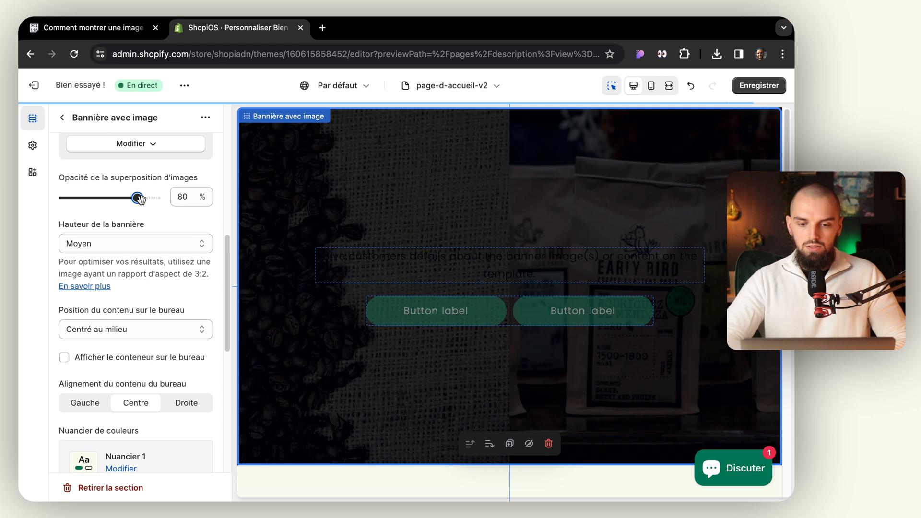
drag(138, 197, 57, 196)
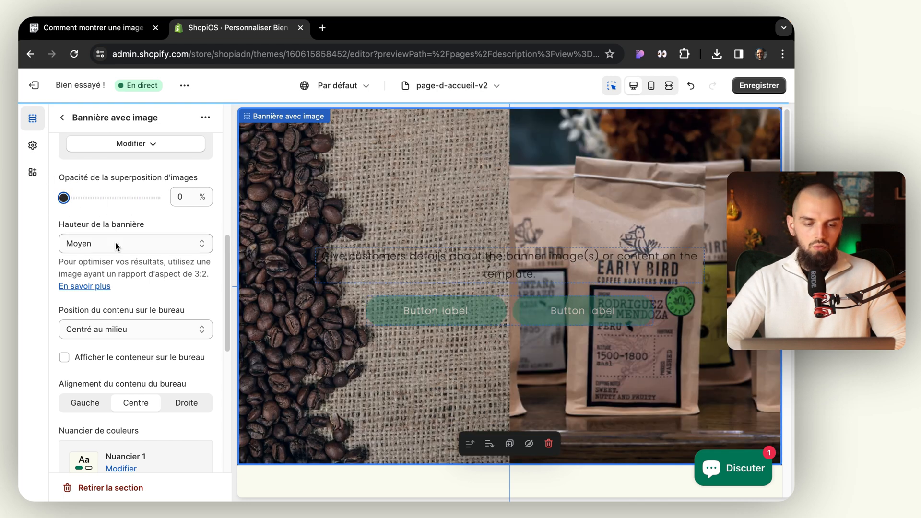
- Try the banner height option Grand, and set the height to Petit
scroll(115, 242, down, 1)
click(128, 223)
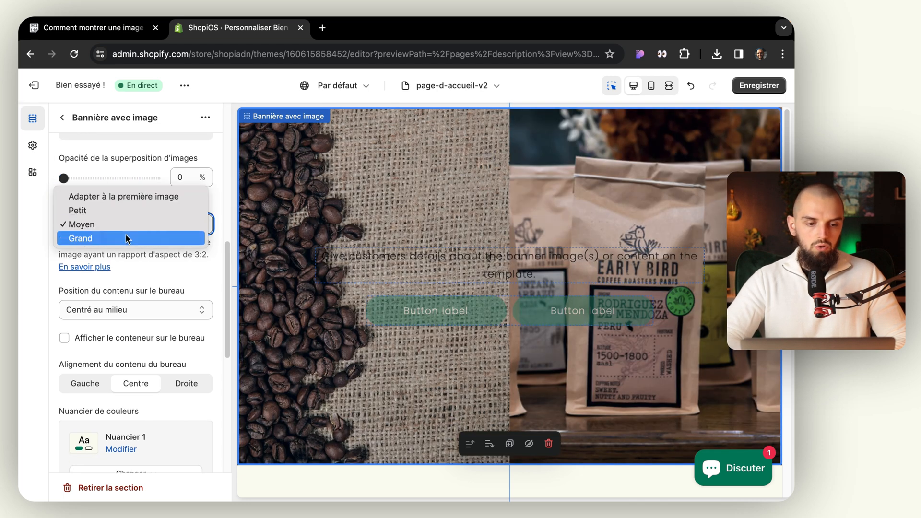
click(128, 238)
click(130, 229)
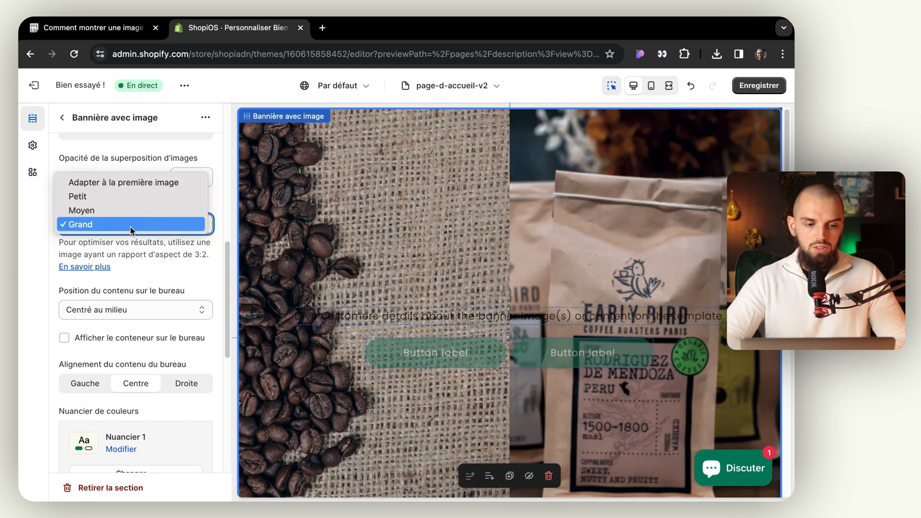
click(128, 197)
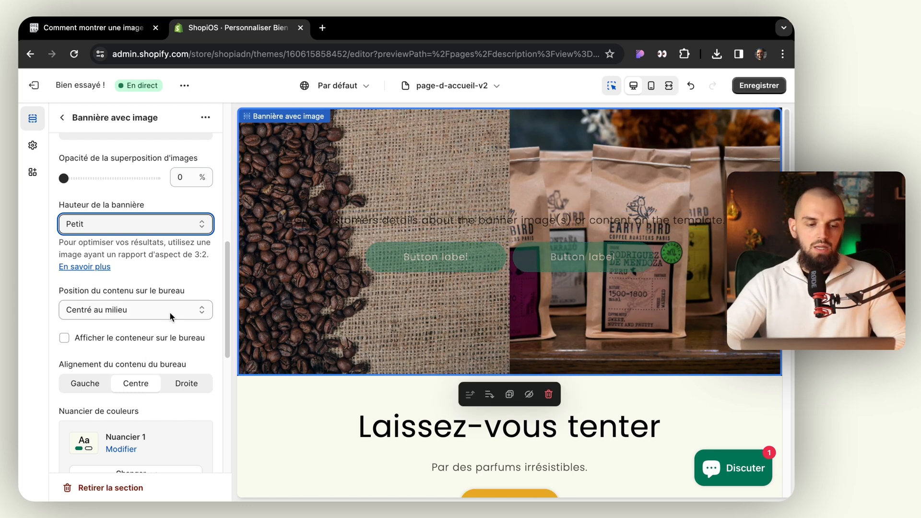
- Turn on the display of the banner's content container on desktop
click(139, 340)
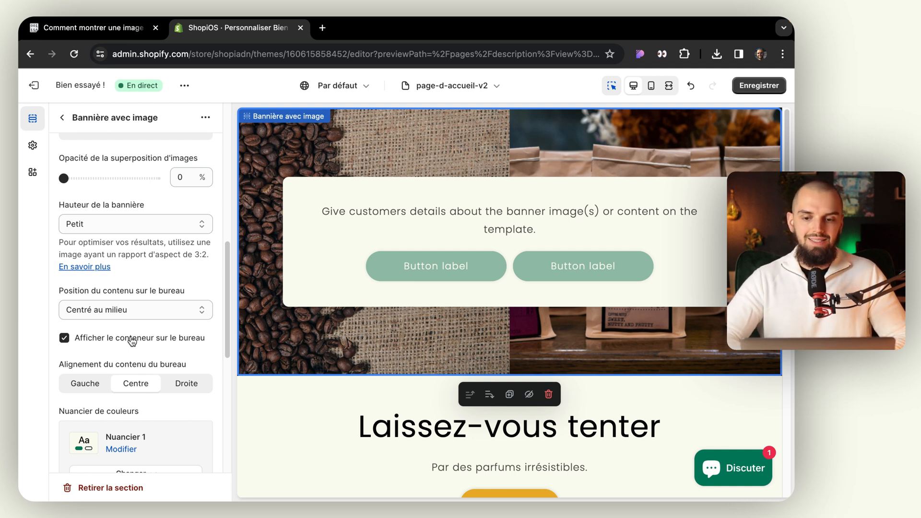
scroll(132, 341, up, 1)
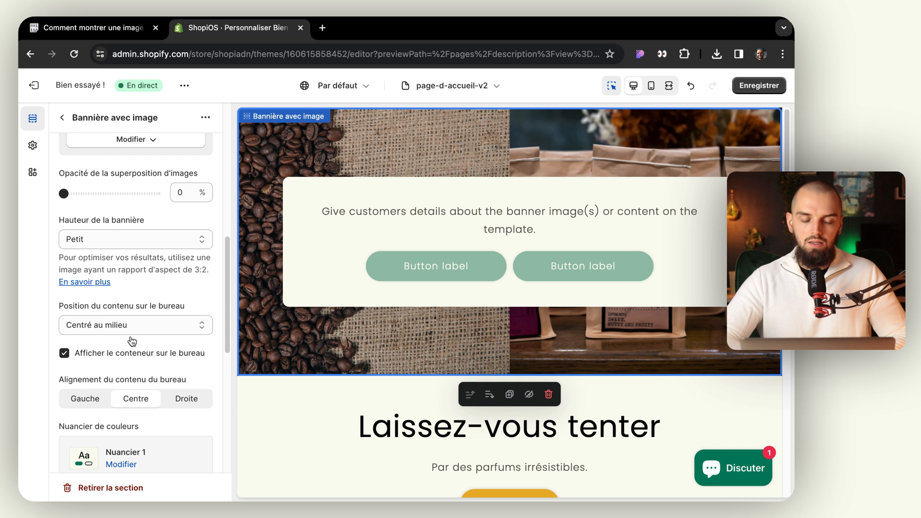
- Try the banner height option Moyen and return the height to Petit
click(147, 249)
click(145, 261)
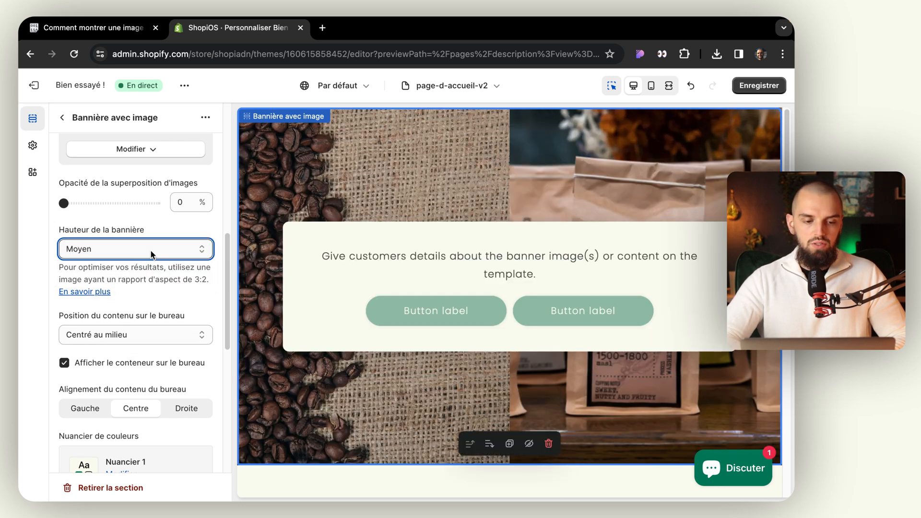
click(151, 250)
click(137, 235)
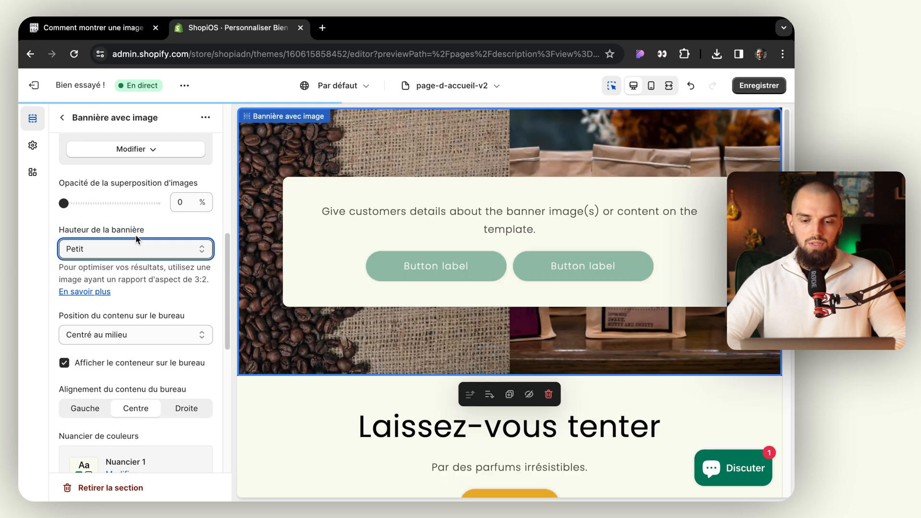
- Review the remaining banner settings and compare how the two images are laid out in the mobile and desktop previews
scroll(104, 322, down, 1)
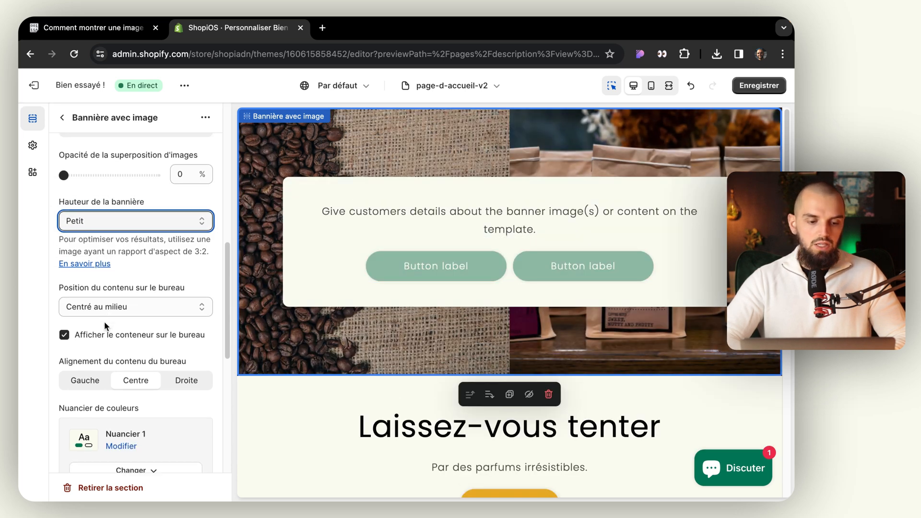
scroll(104, 322, up, 8)
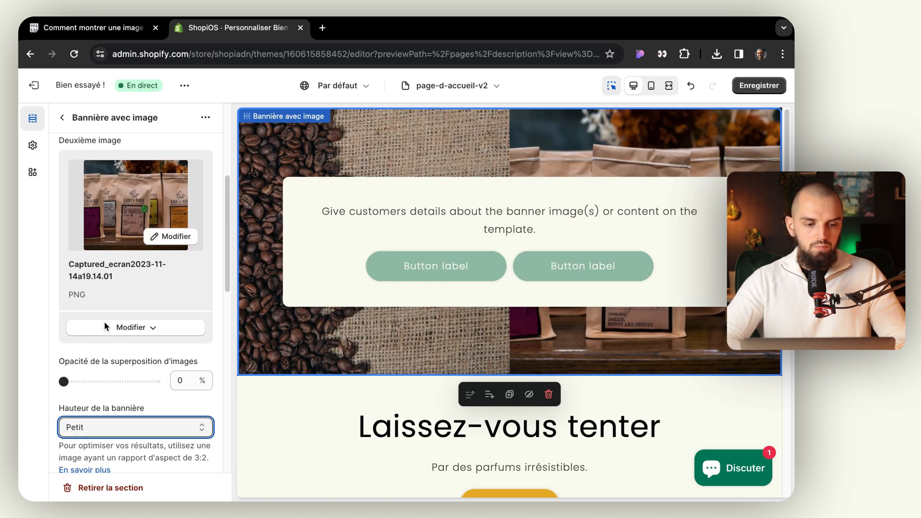
scroll(105, 321, down, 18)
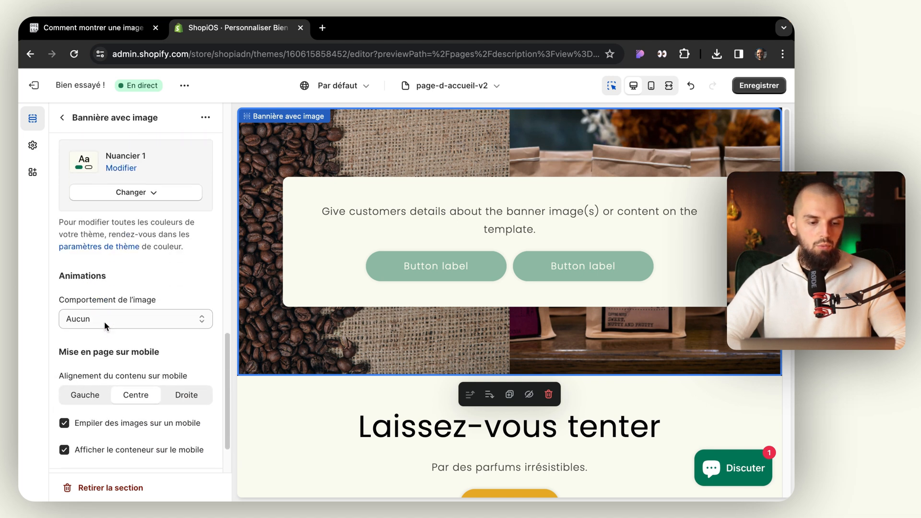
scroll(105, 321, down, 3)
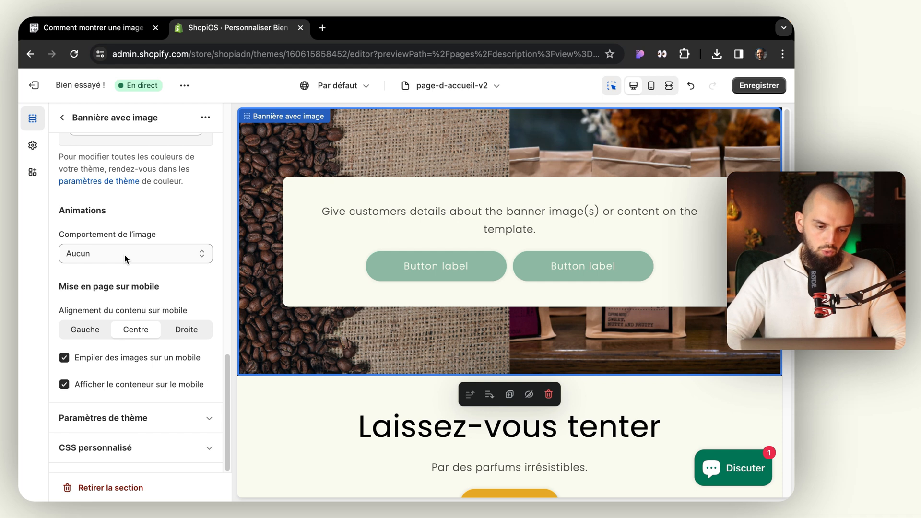
click(651, 86)
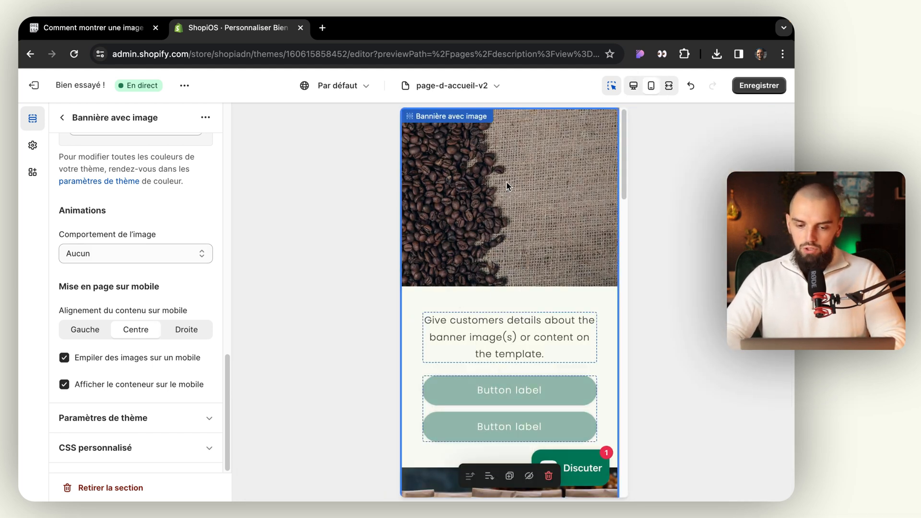
scroll(482, 194, down, 3)
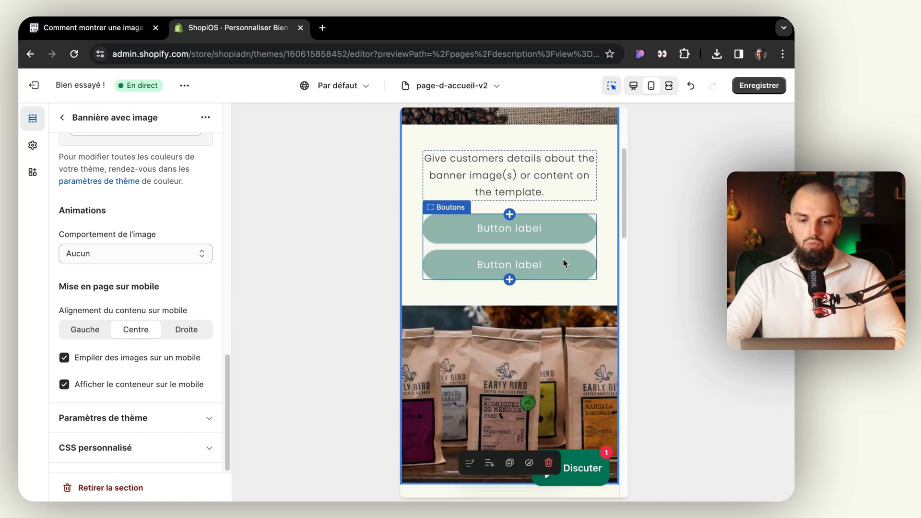
scroll(465, 362, down, 2)
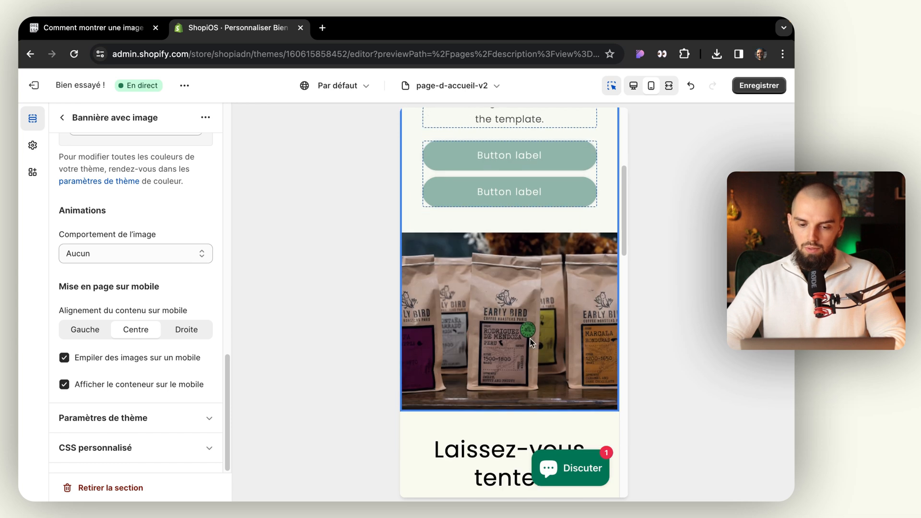
scroll(439, 332, up, 5)
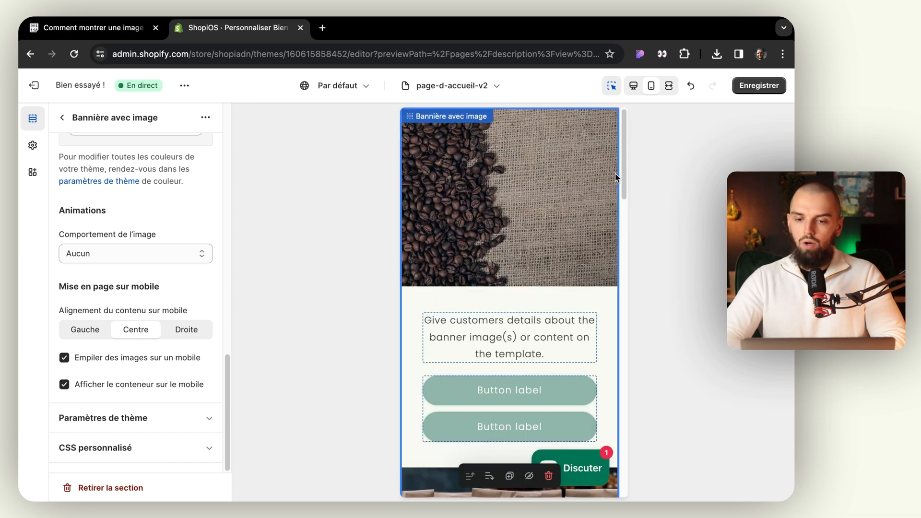
click(634, 87)
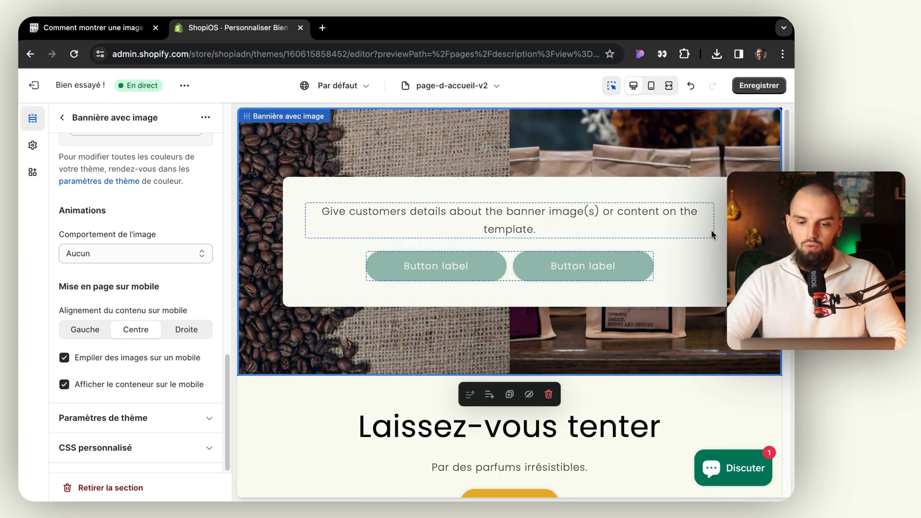
click(651, 86)
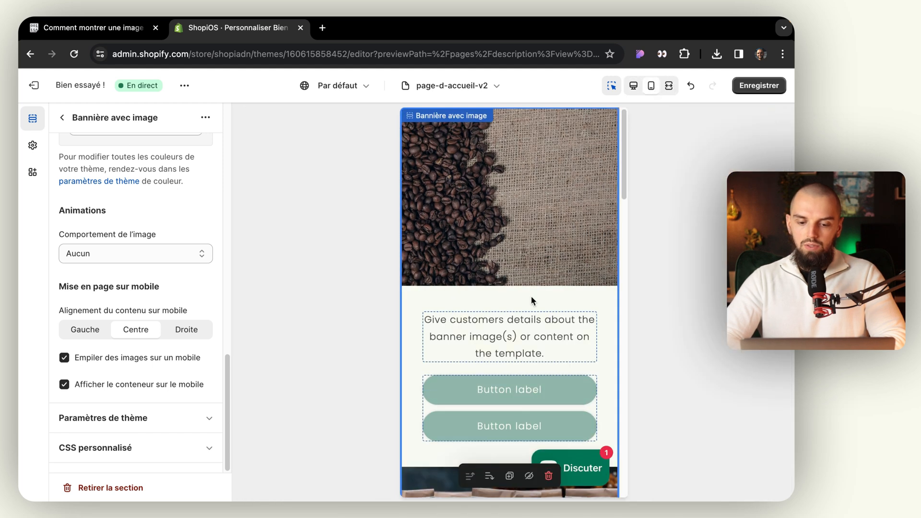
scroll(531, 295, down, 3)
scroll(547, 271, up, 3)
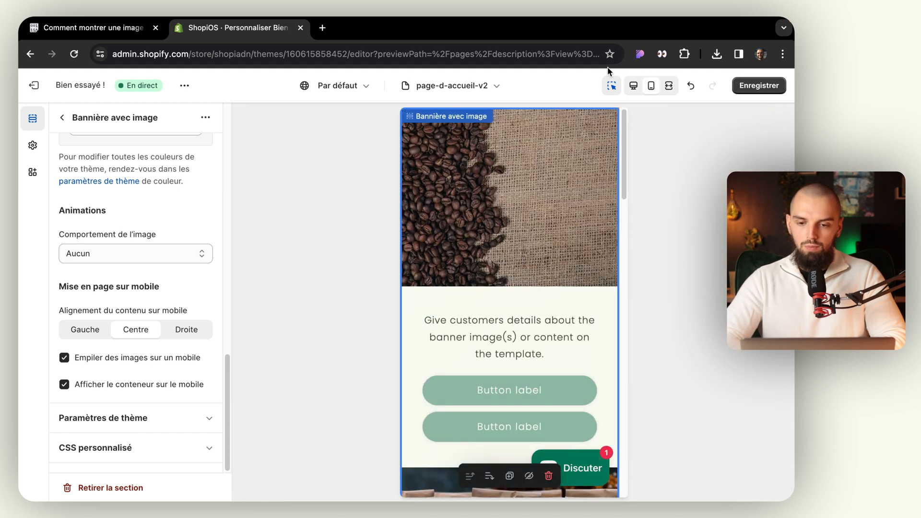
click(636, 88)
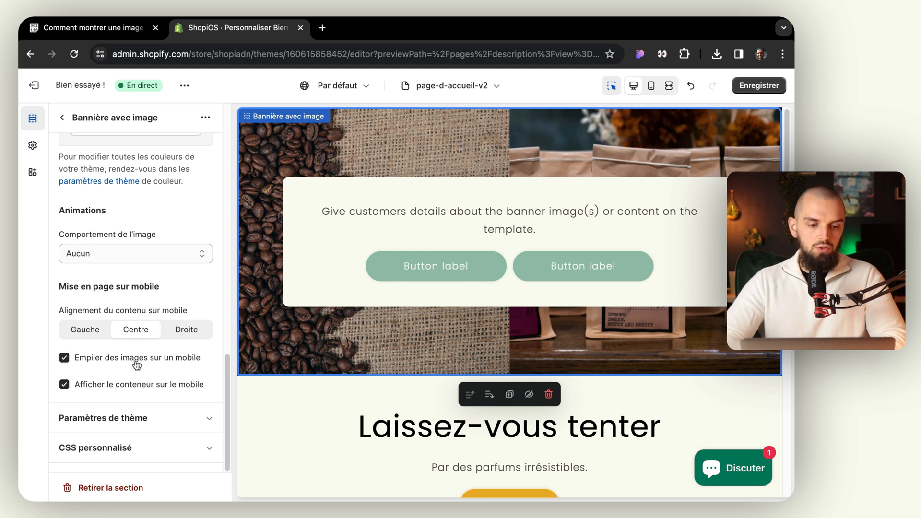
- Turn off image stacking on mobile for the banner, using the mobile preview, and return to the desktop preview
click(650, 85)
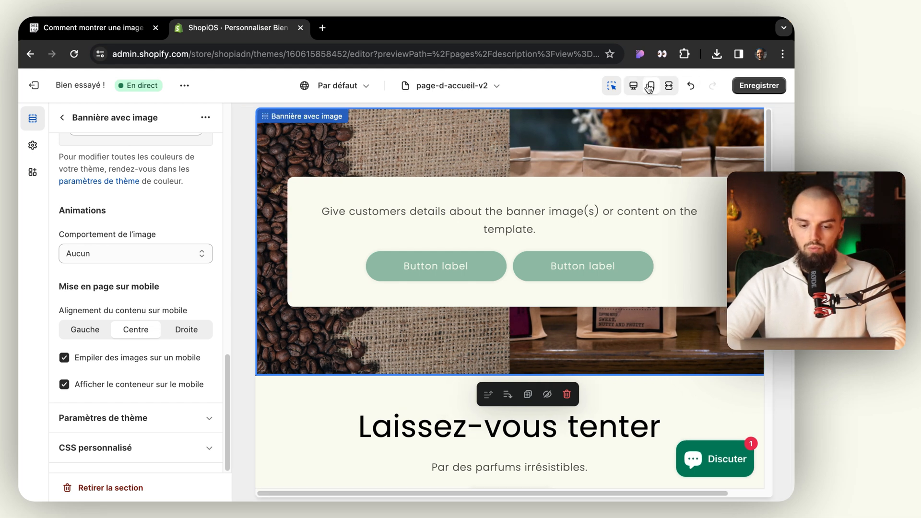
click(128, 360)
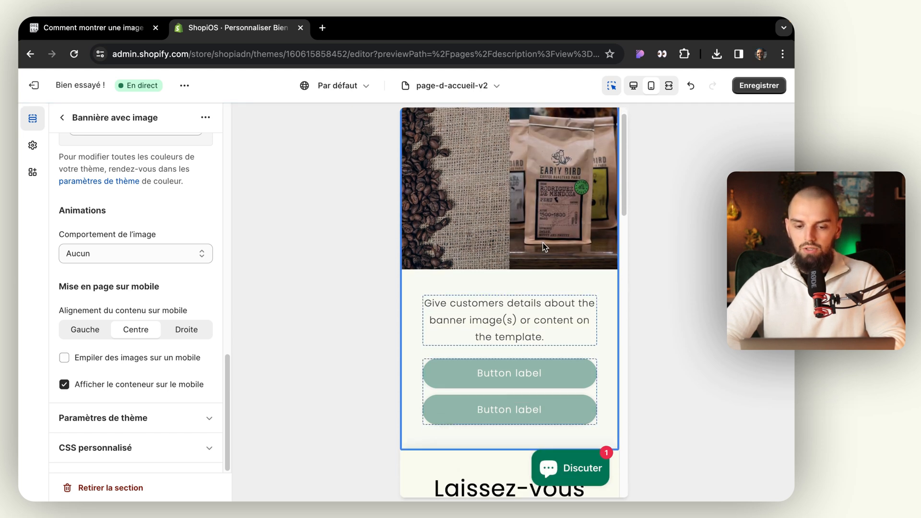
click(634, 88)
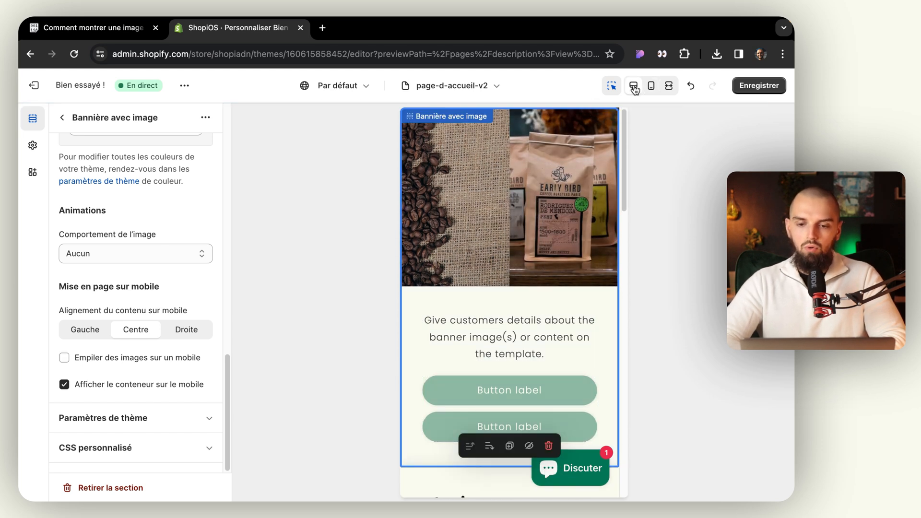
- Change the image banner section's colour scheme to Nuancier 11
scroll(116, 342, up, 1)
scroll(115, 341, up, 6)
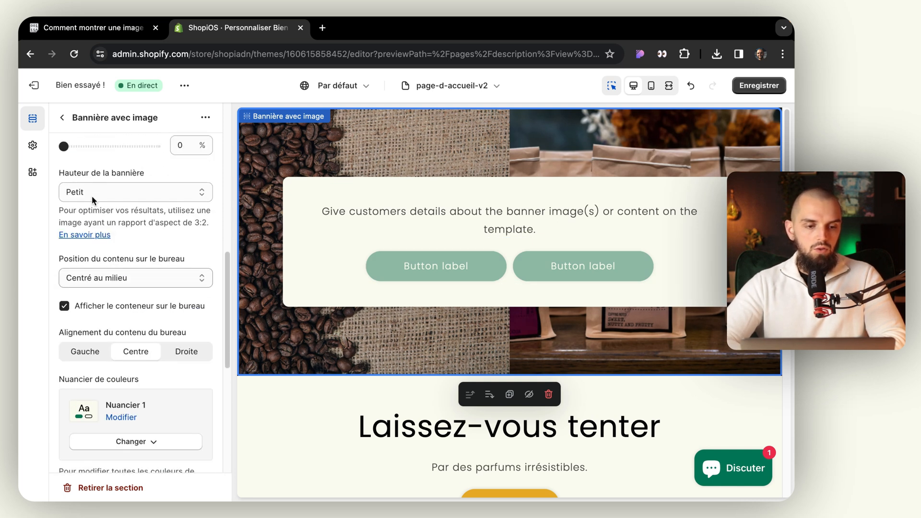
click(62, 118)
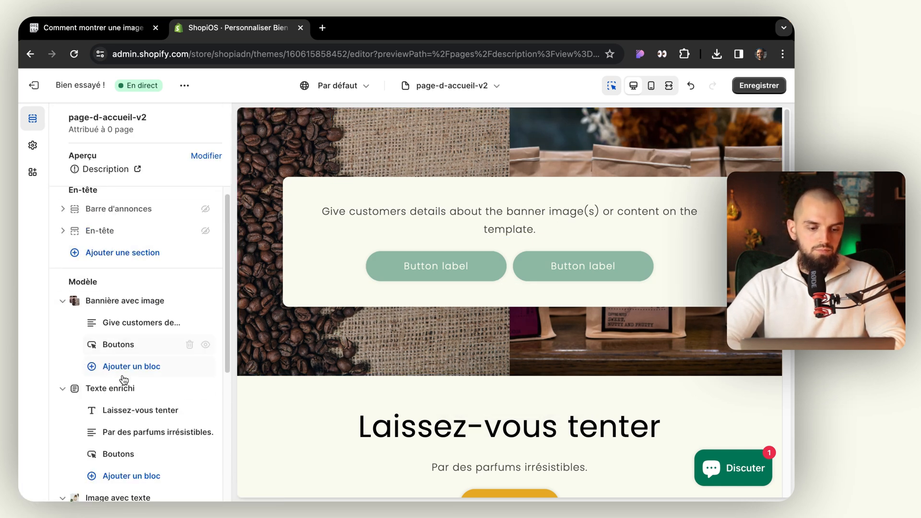
click(143, 301)
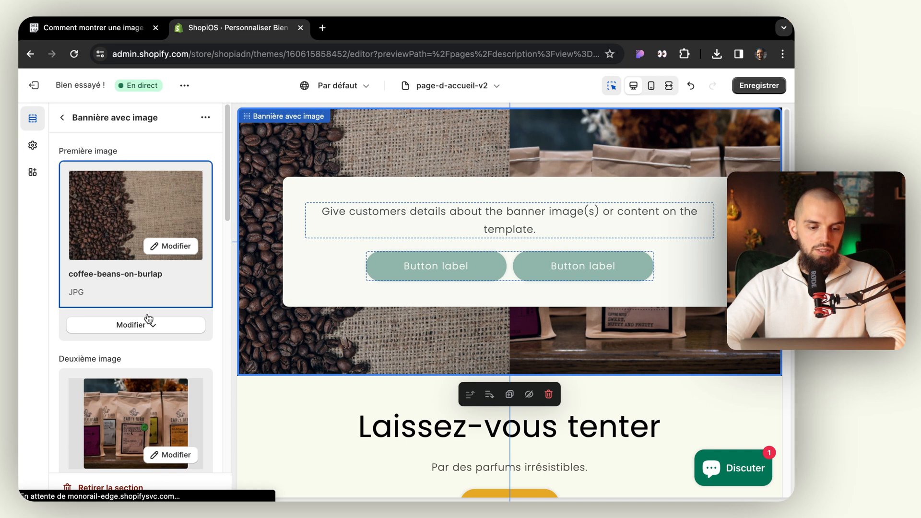
scroll(146, 306, down, 10)
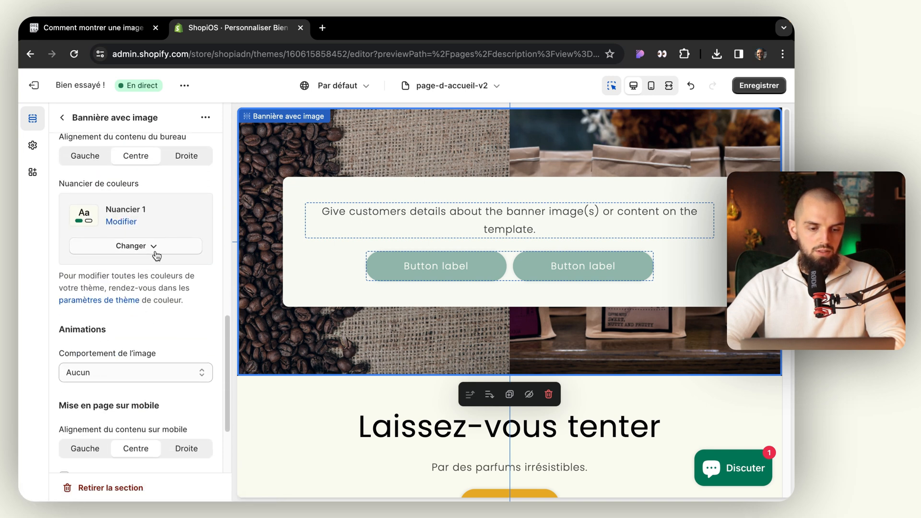
click(144, 247)
scroll(149, 340, down, 3)
click(131, 487)
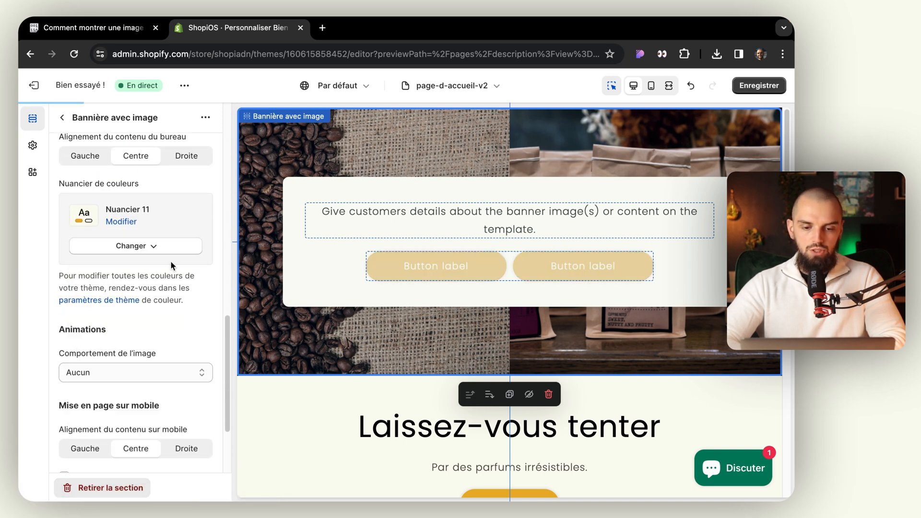
- Replace the banner text block's description with "Venez (re)découvrir les saveurs du café."
click(64, 119)
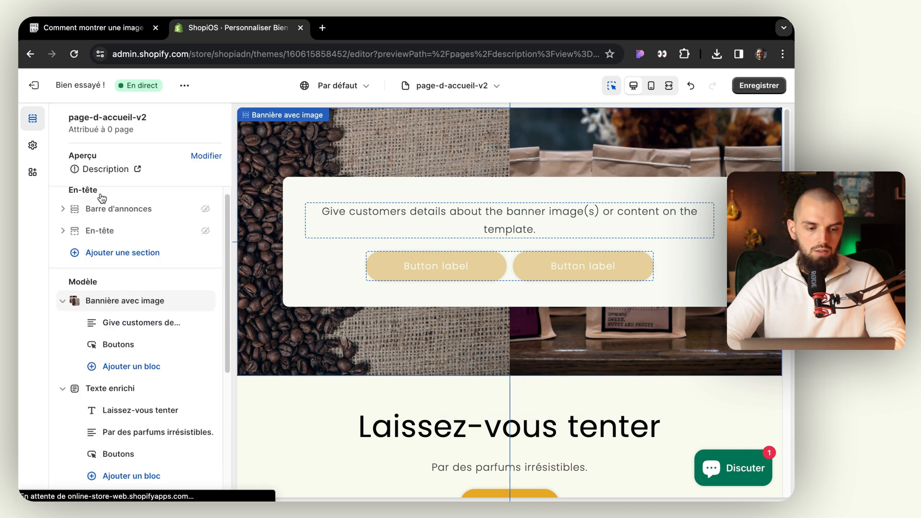
click(128, 322)
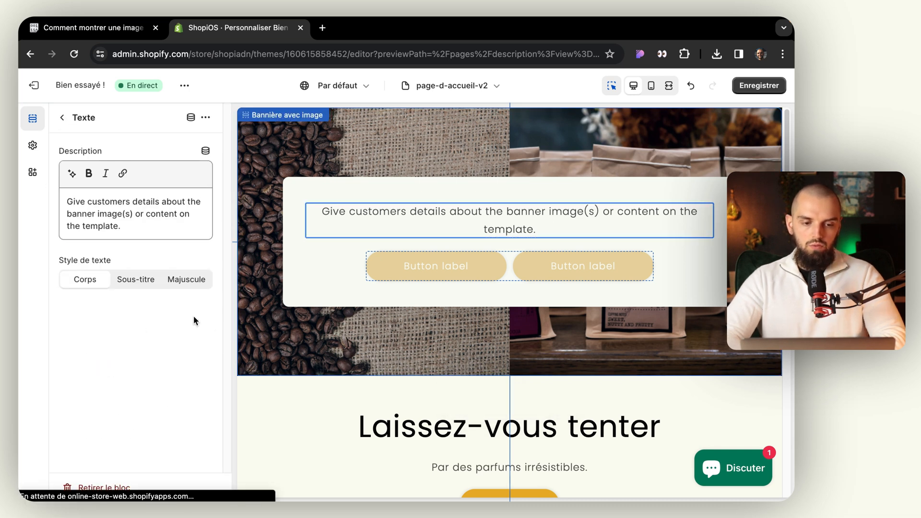
triple_click(142, 207)
text(Venez)
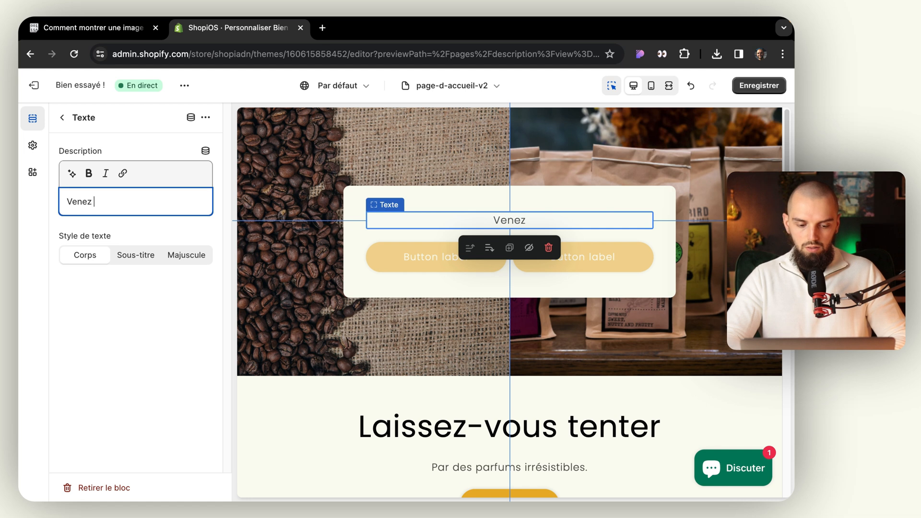
text( (re)découv)
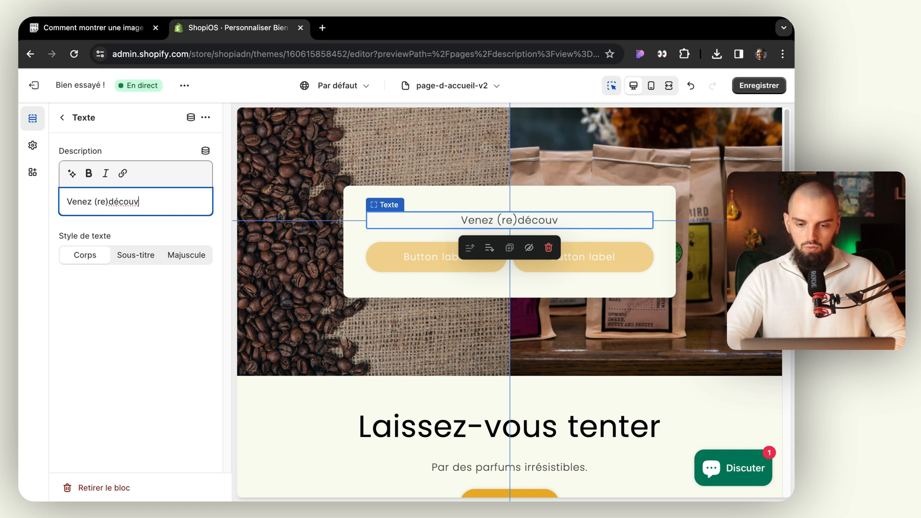
text(irir les saveurs)
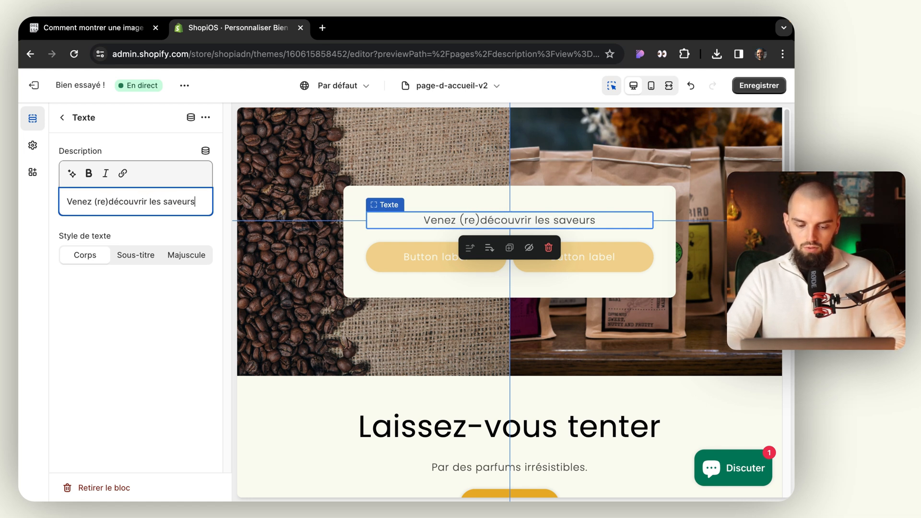
text( du café.)
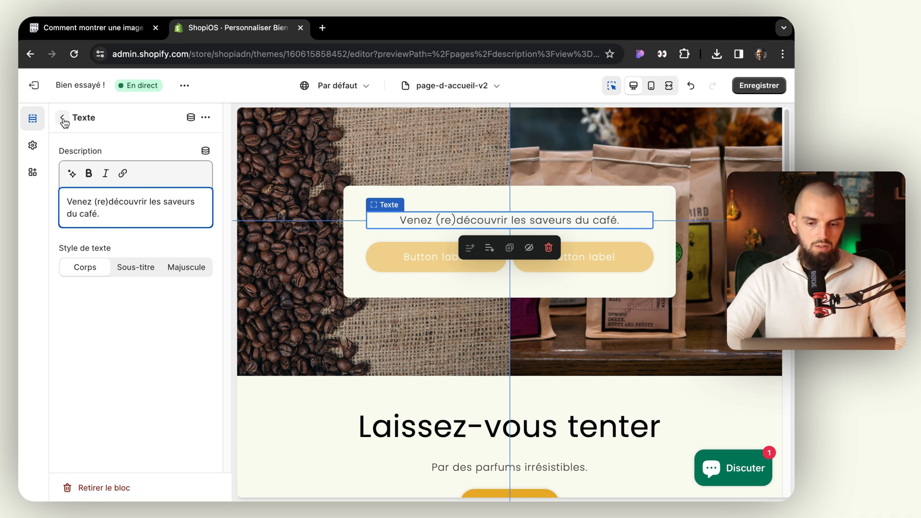
- In the banner's Boutons block, clear the second button's text and set the first button's text to "Voir les cafés"
click(63, 120)
click(136, 345)
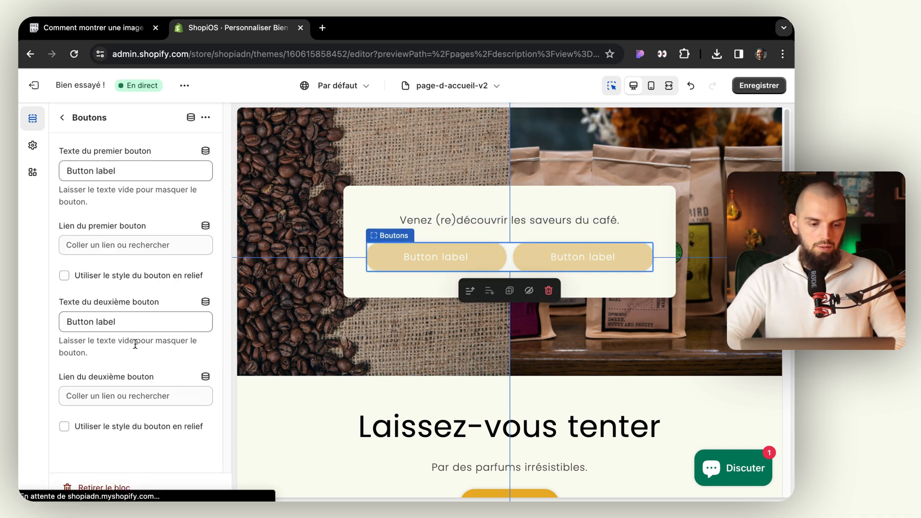
triple_click(131, 317)
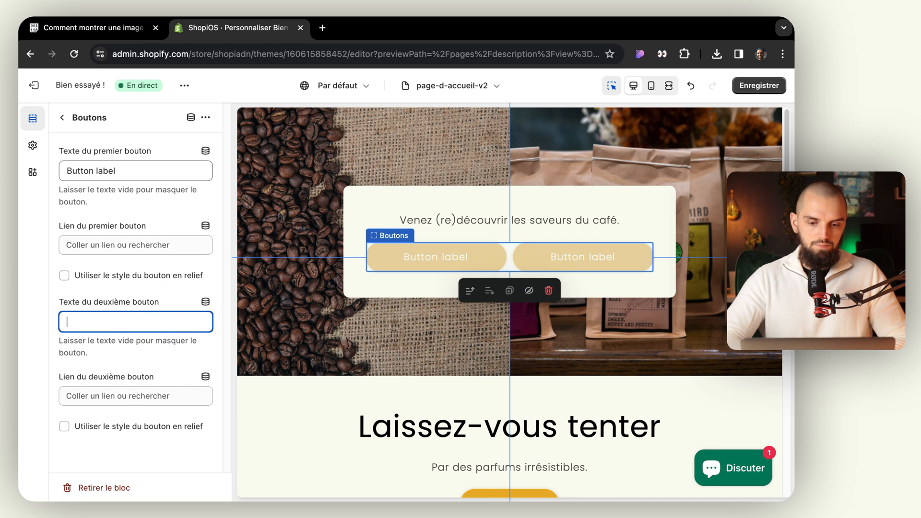
text(Vo)
text(ir les c)
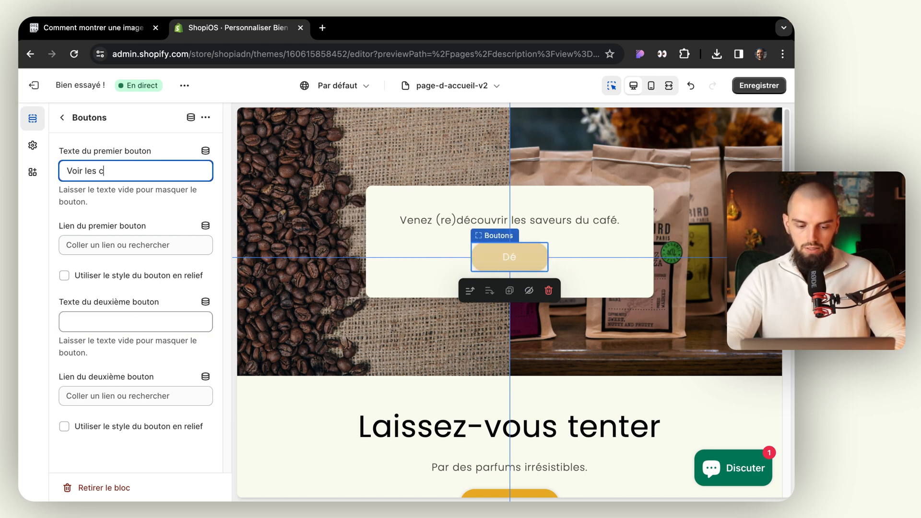
text(afés)
- Link the banner's first button to the product Pack de café and return to the image banner section's settings
click(120, 245)
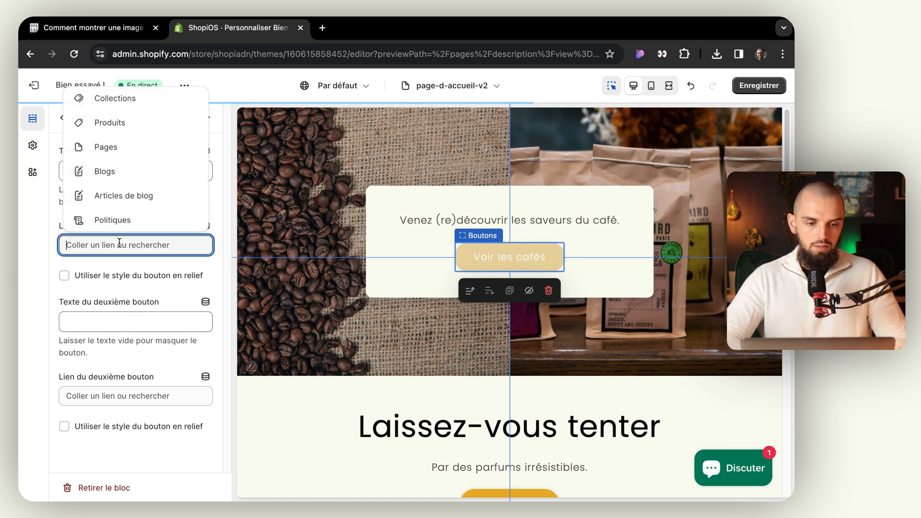
click(138, 128)
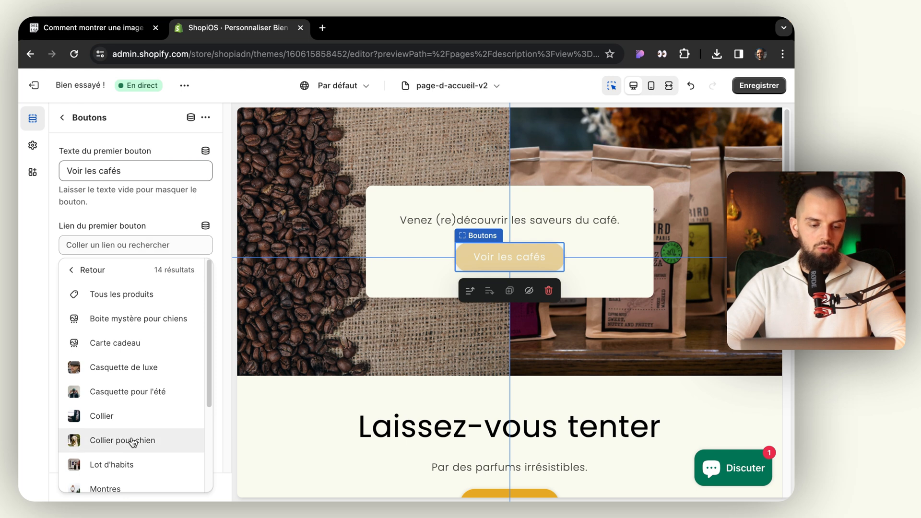
scroll(130, 439, down, 3)
click(129, 469)
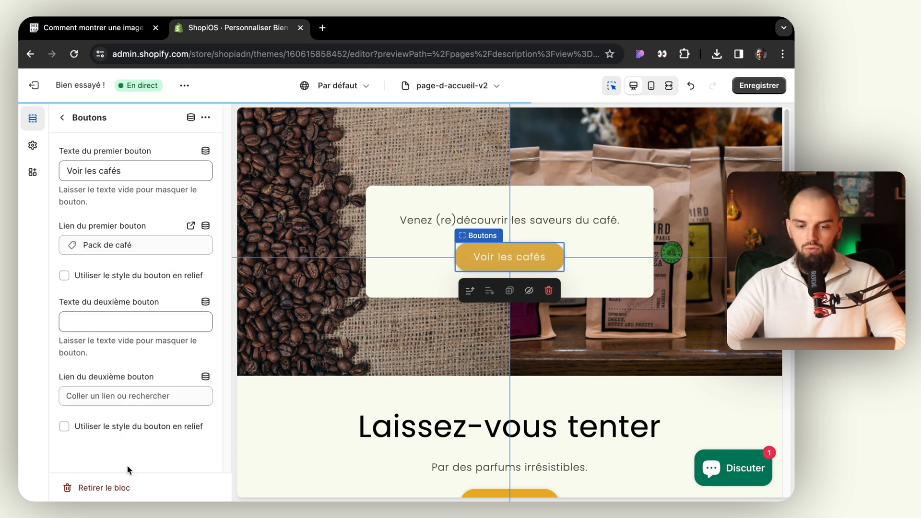
click(543, 173)
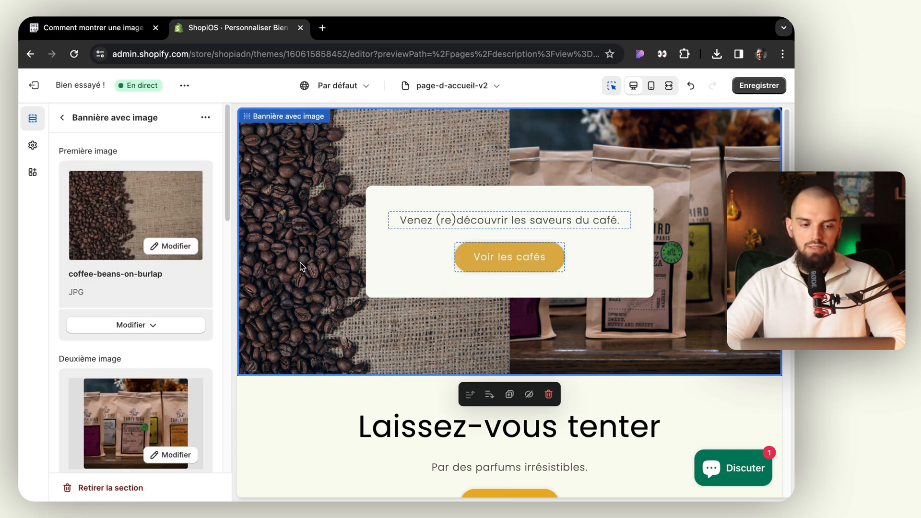
- Set the banner text block's style to Sous-titre and save the template
scroll(137, 274, down, 5)
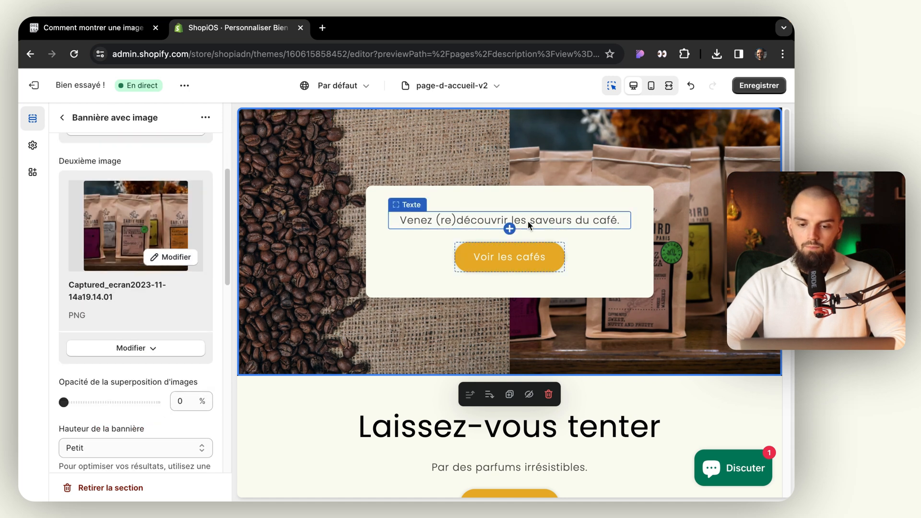
click(527, 220)
click(148, 269)
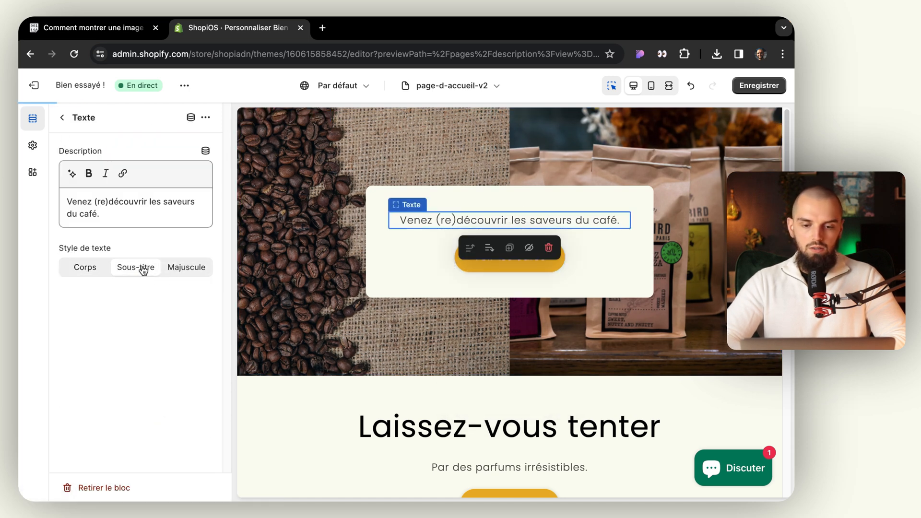
click(759, 87)
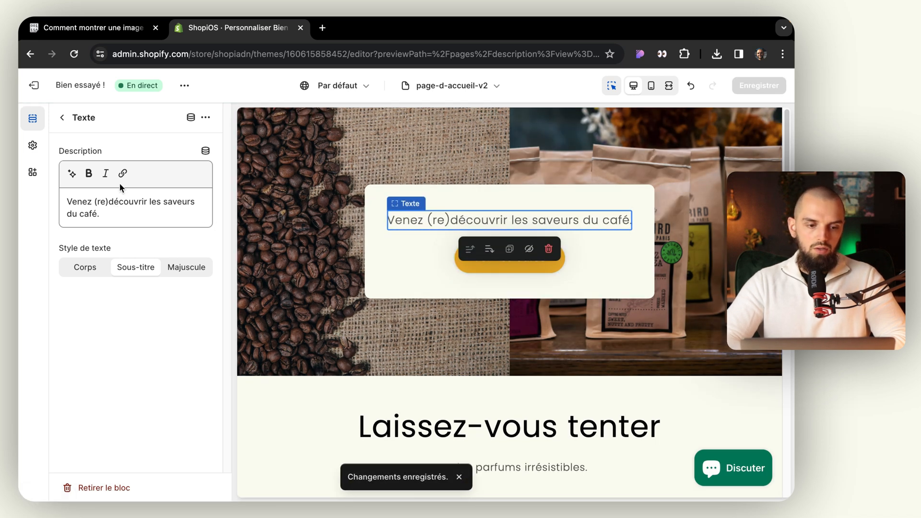
- Add a Titre block to the Bannière avec image section and move it above the text block
click(63, 120)
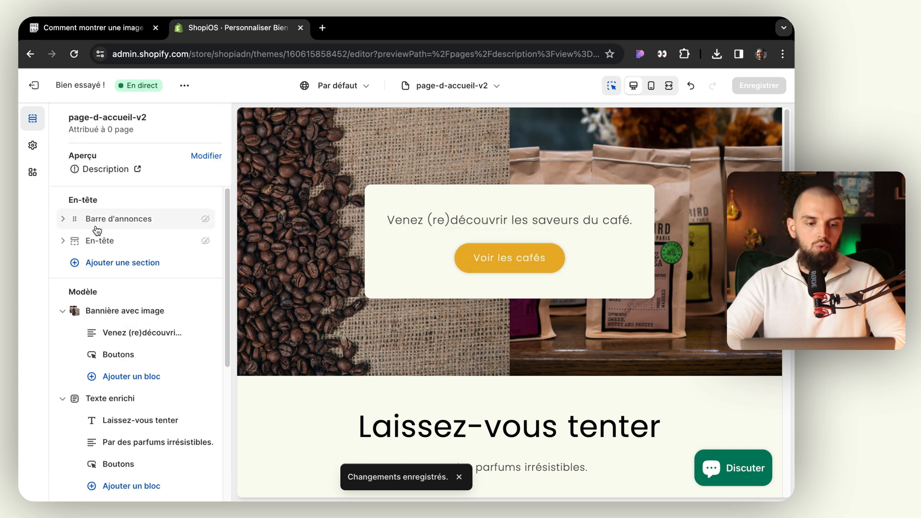
click(134, 376)
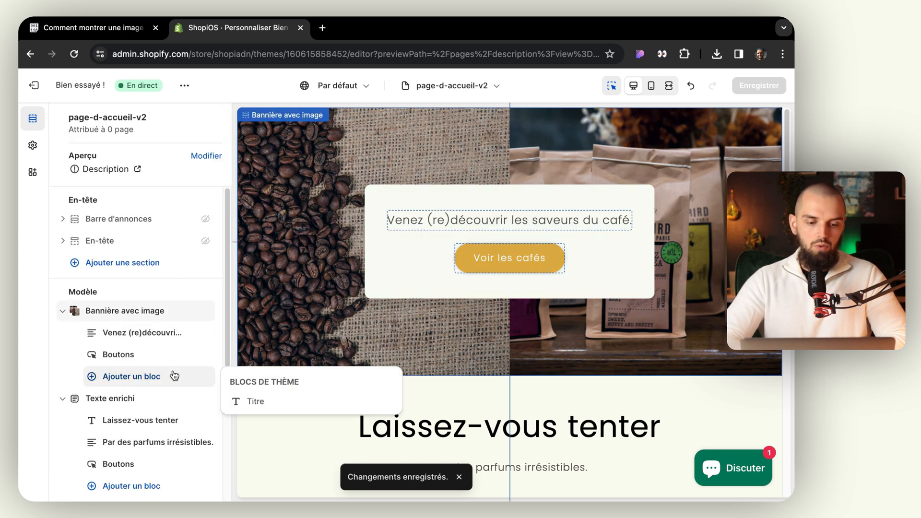
click(244, 405)
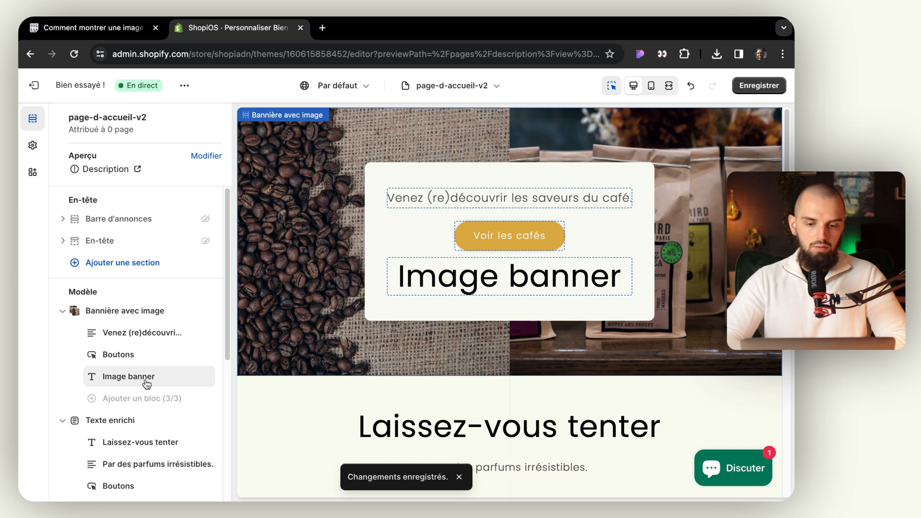
drag(95, 381, 99, 331)
- Change the banner title to "Terre de Café", set its size to Petit, and save
click(512, 209)
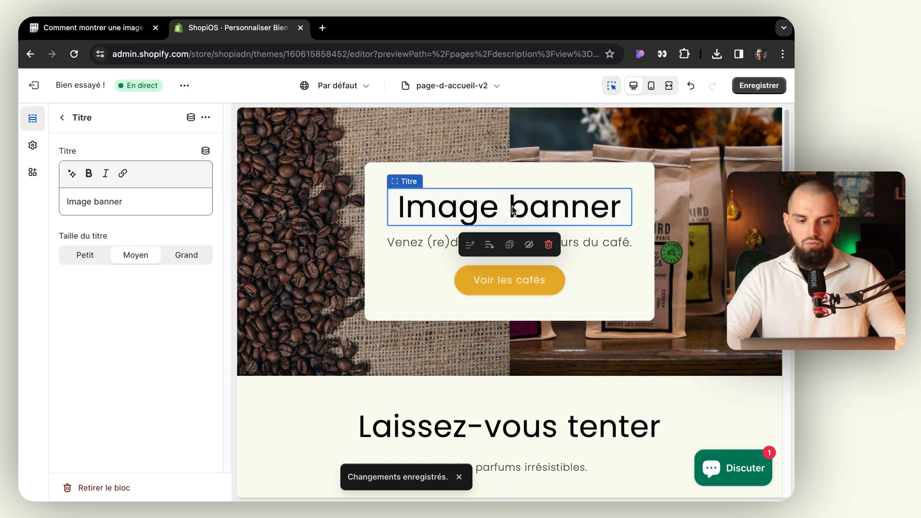
triple_click(148, 213)
text(Terre de Café)
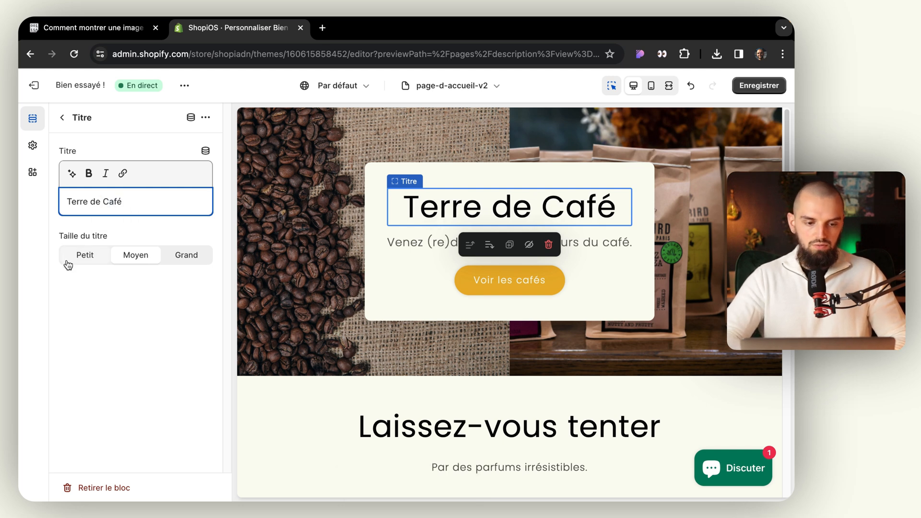
click(86, 255)
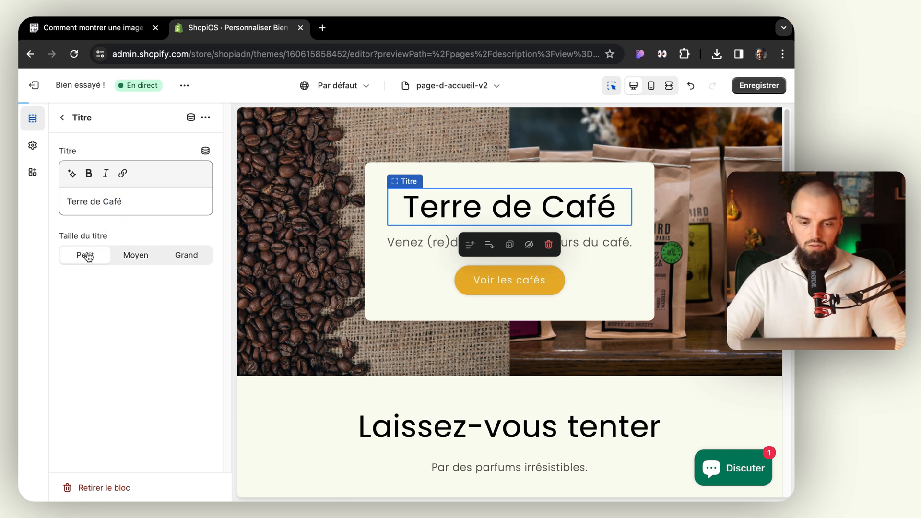
click(763, 86)
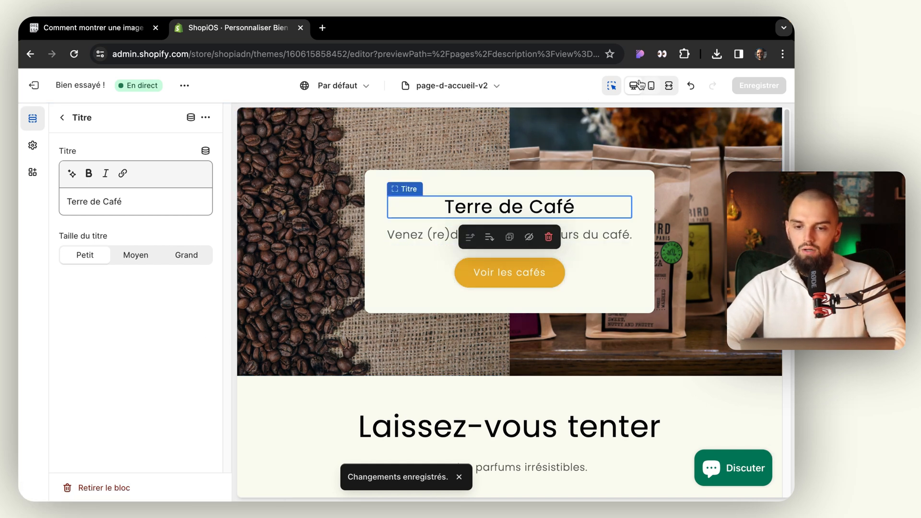
- Turn off the preview inspector and check the banner in the desktop and mobile previews
click(611, 86)
scroll(253, 232, down, 10)
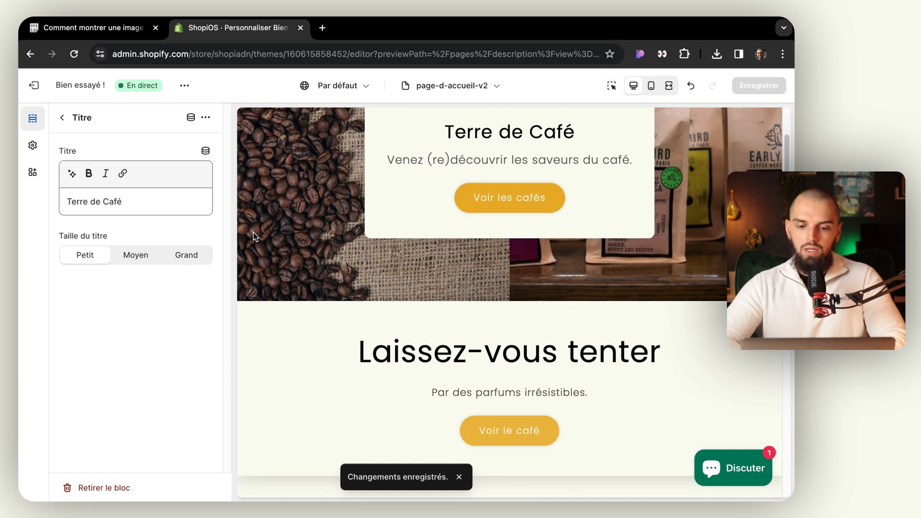
scroll(253, 231, up, 10)
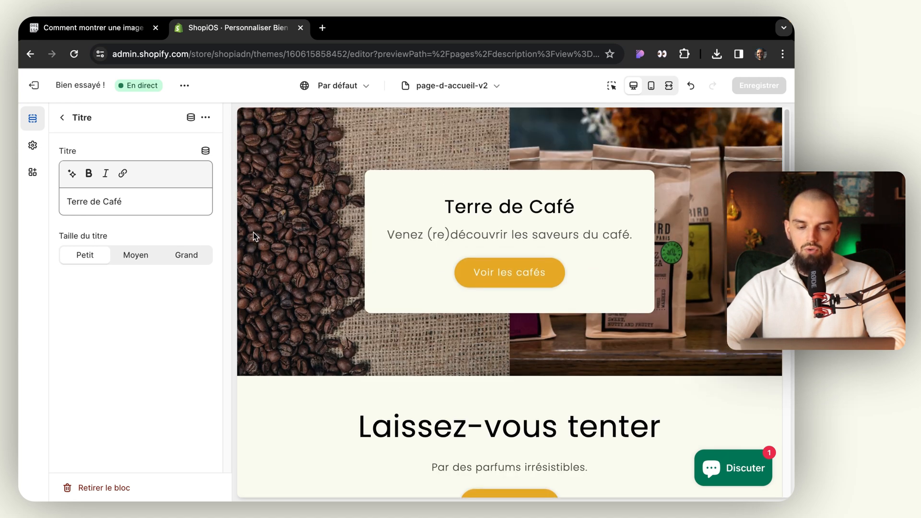
click(652, 90)
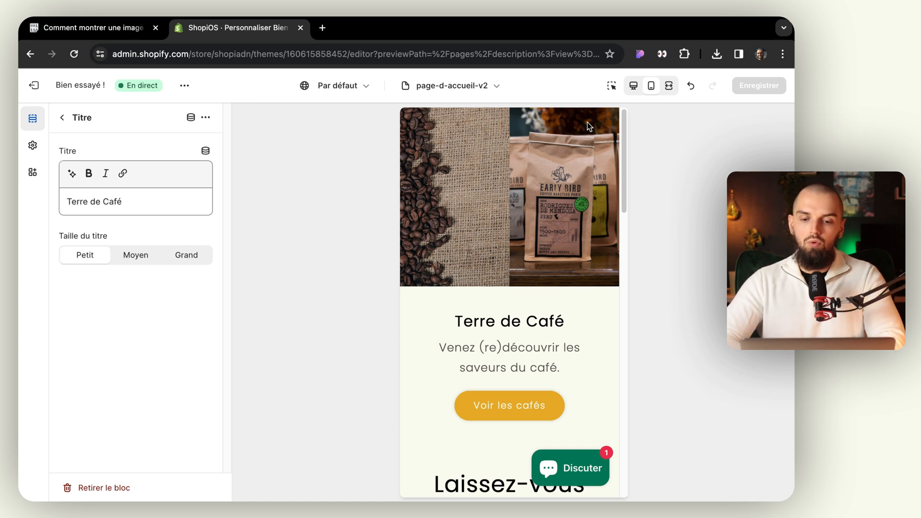
click(632, 90)
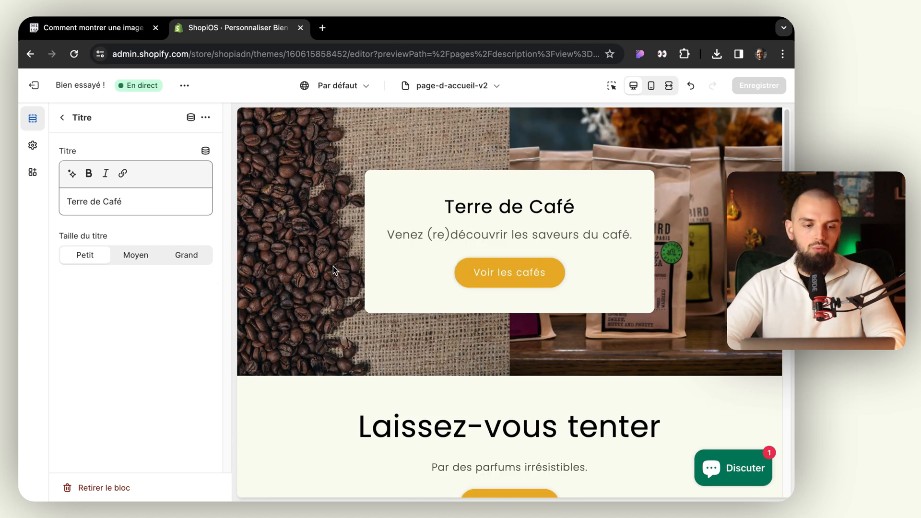
- Set the image banner section's desktop content position to Au milieu à gauche
click(63, 118)
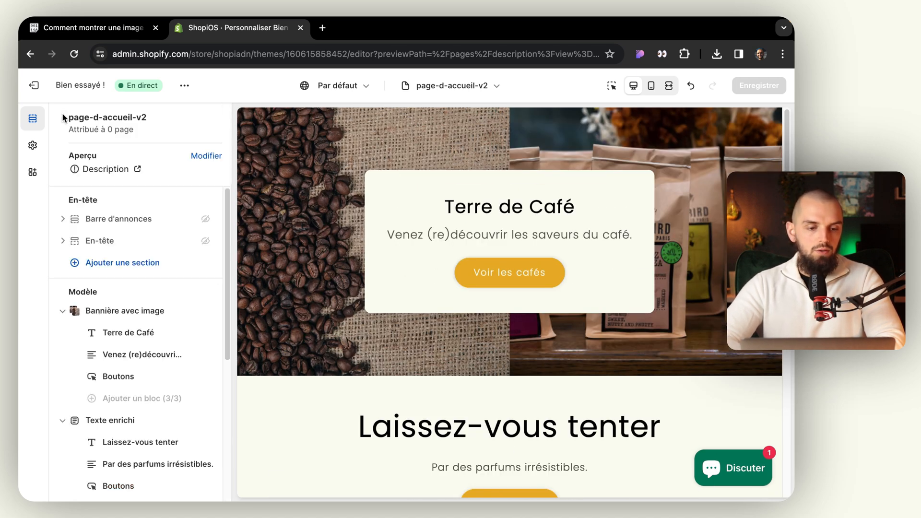
click(102, 311)
scroll(125, 313, down, 5)
scroll(126, 316, down, 3)
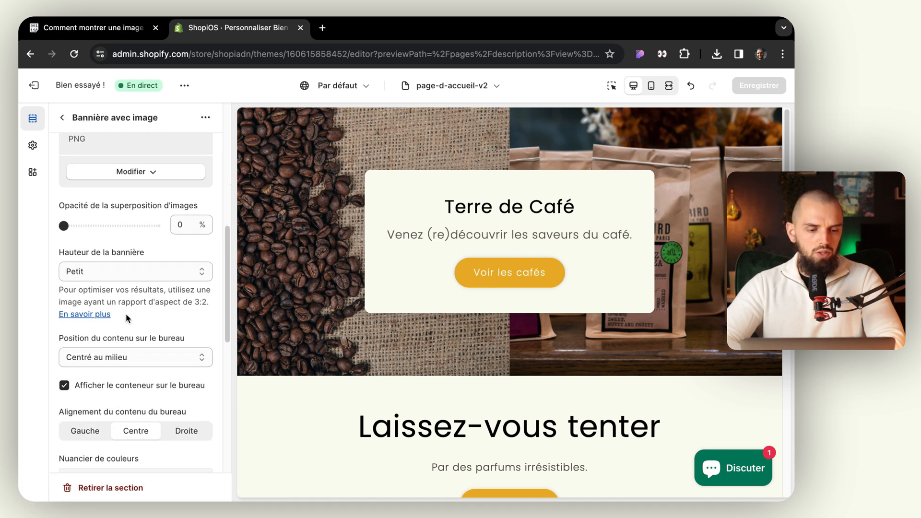
click(126, 317)
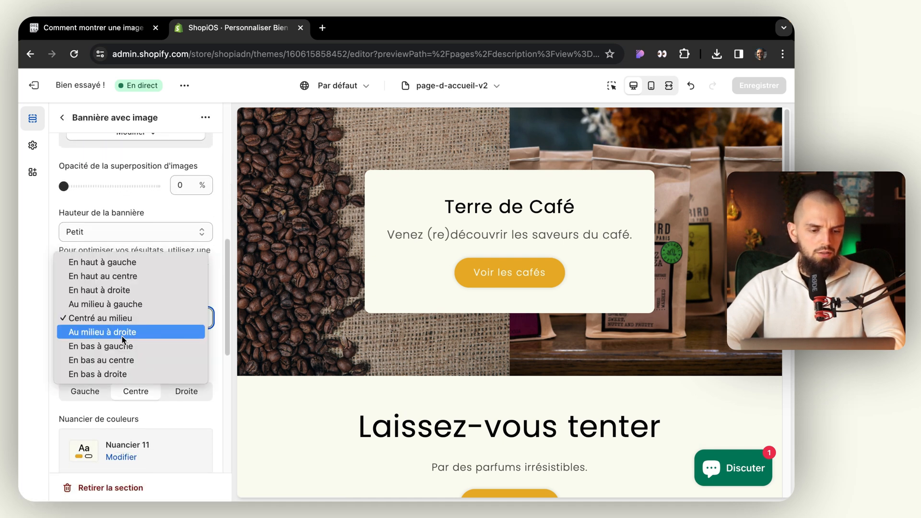
click(133, 304)
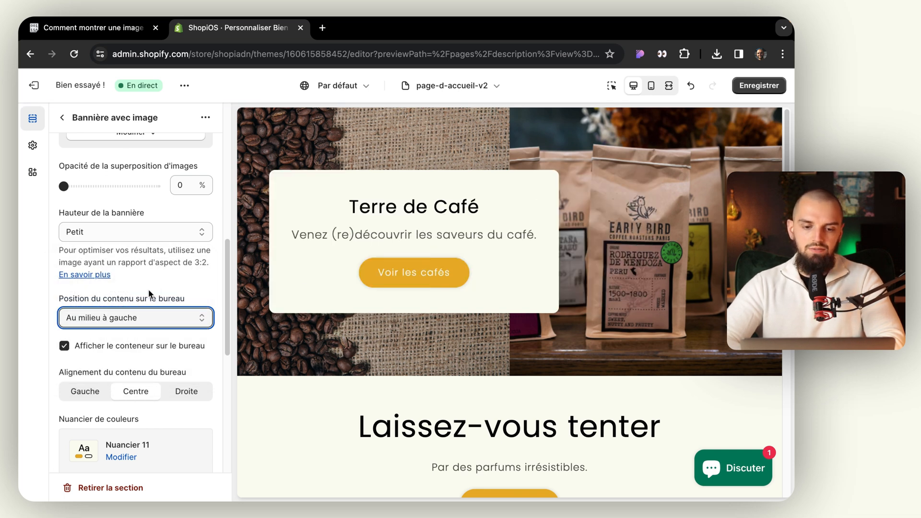
- Set the banner's desktop content alignment to Gauche and save the changes
scroll(104, 308, down, 1)
scroll(105, 309, down, 3)
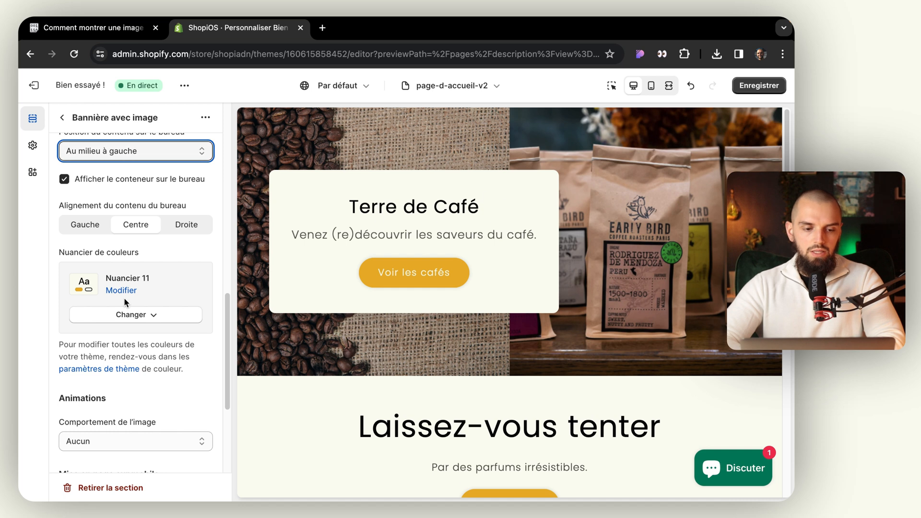
scroll(124, 298, down, 2)
scroll(121, 306, up, 5)
click(93, 286)
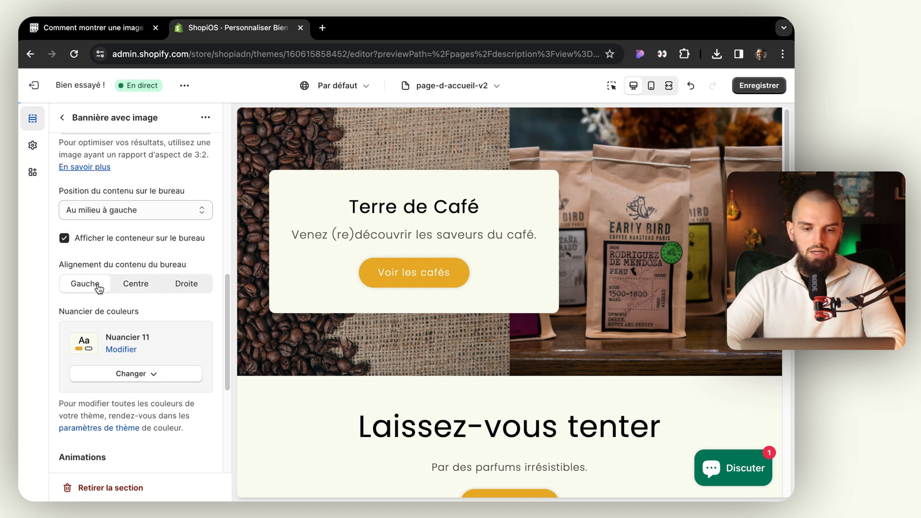
key(ctrl+s)
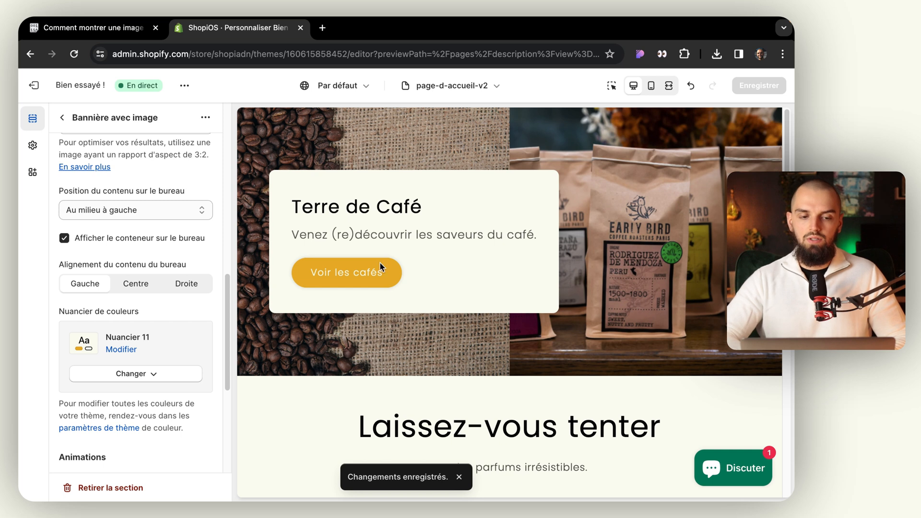
- Switch to the Pastebin page and copy the entire 20-line banner CSS snippet
click(121, 31)
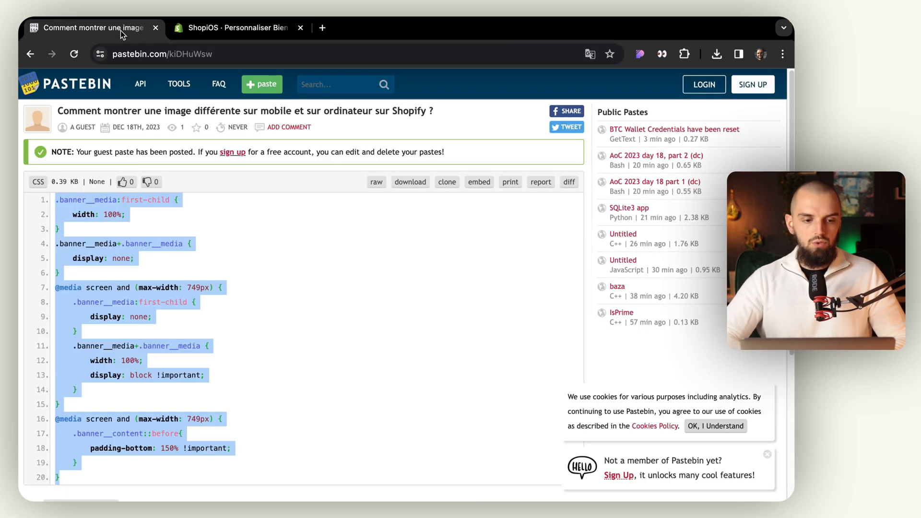
scroll(133, 336, down, 3)
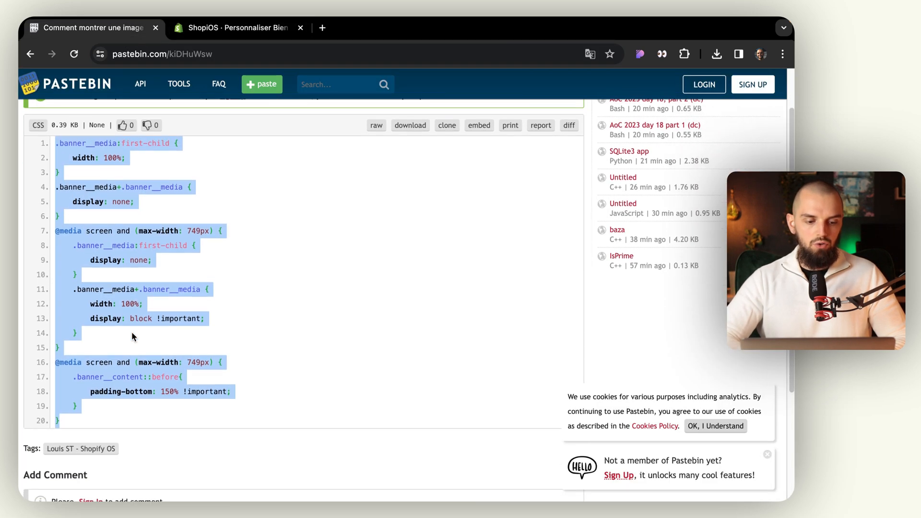
click(71, 407)
drag(67, 426, 115, 432)
key(ctrl+c)
click(69, 167)
scroll(67, 163, up, 1)
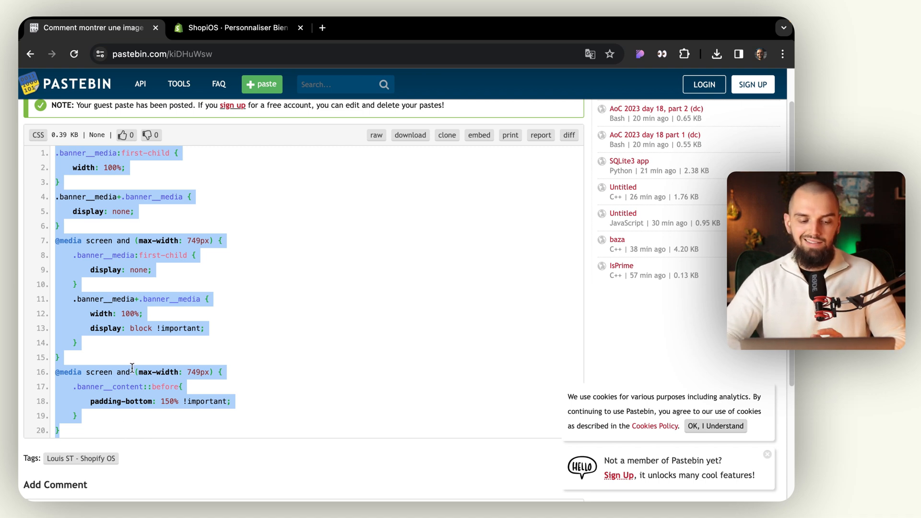
scroll(132, 368, down, 1)
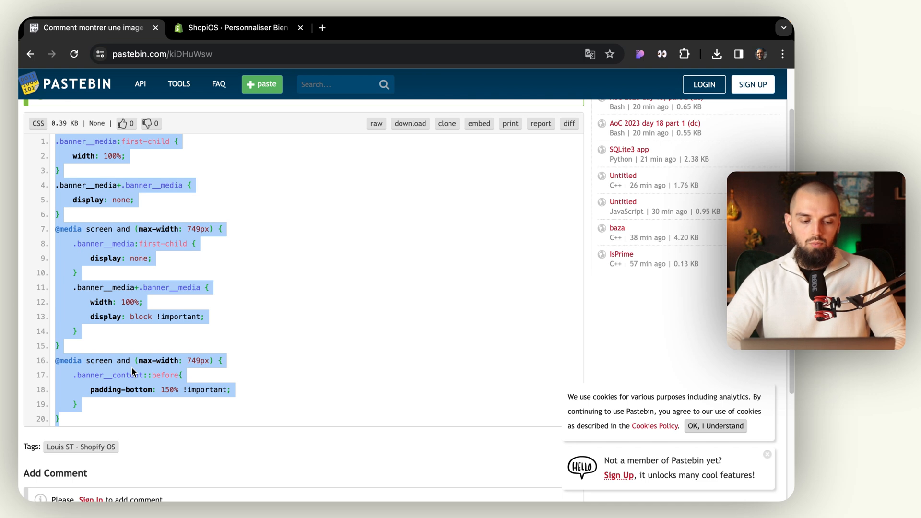
scroll(132, 371, up, 3)
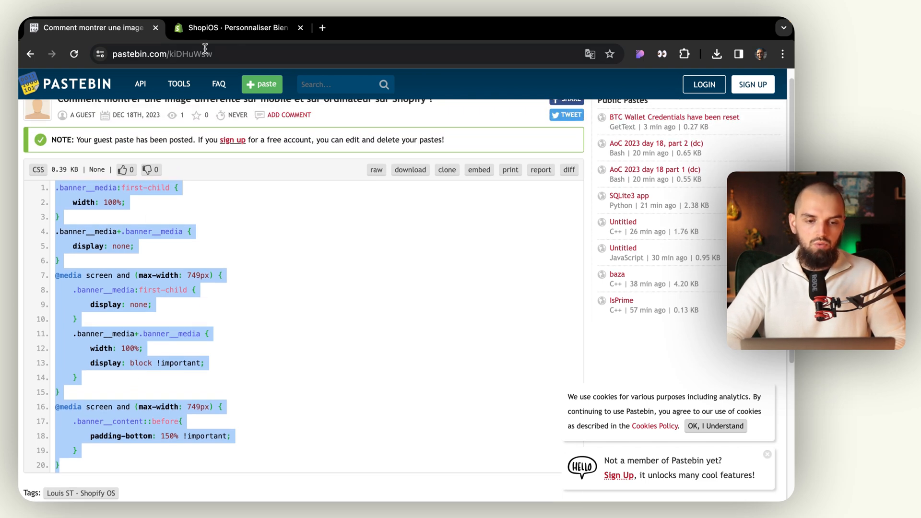
- Return to the Shopify theme editor and open the theme's code for editing
click(238, 28)
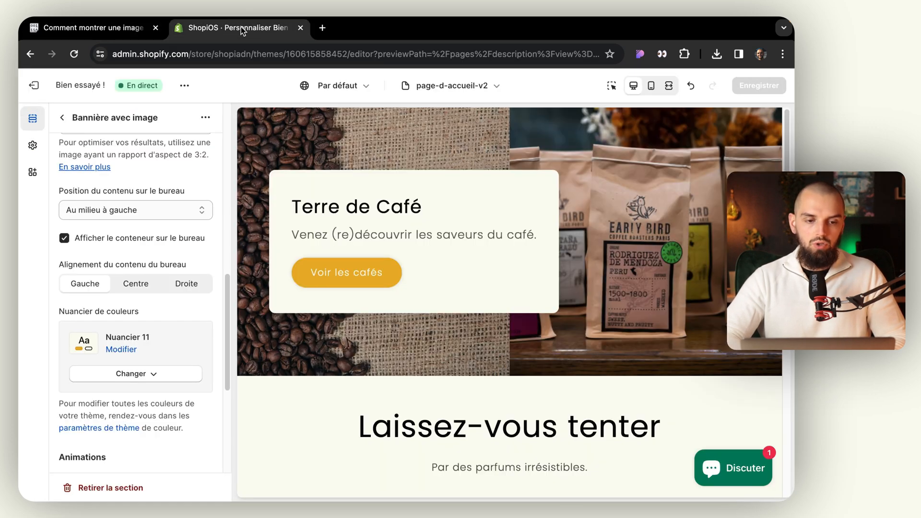
click(185, 87)
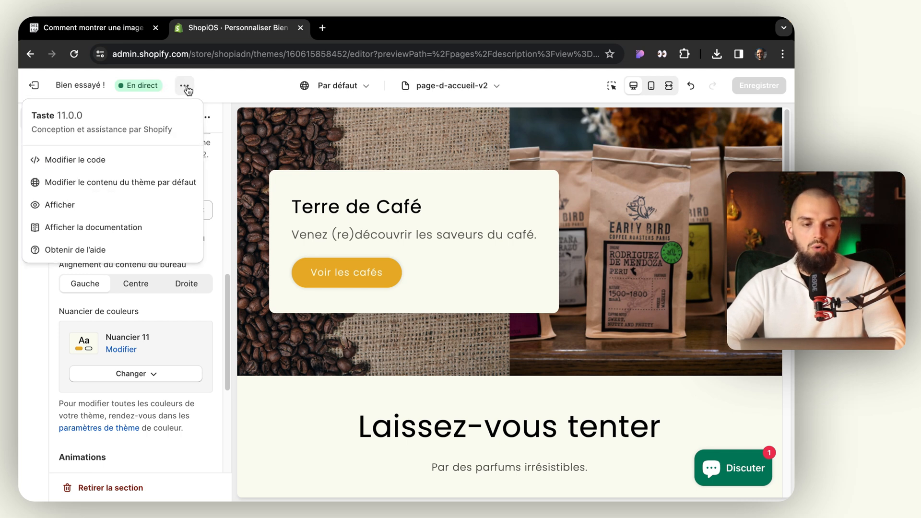
click(124, 161)
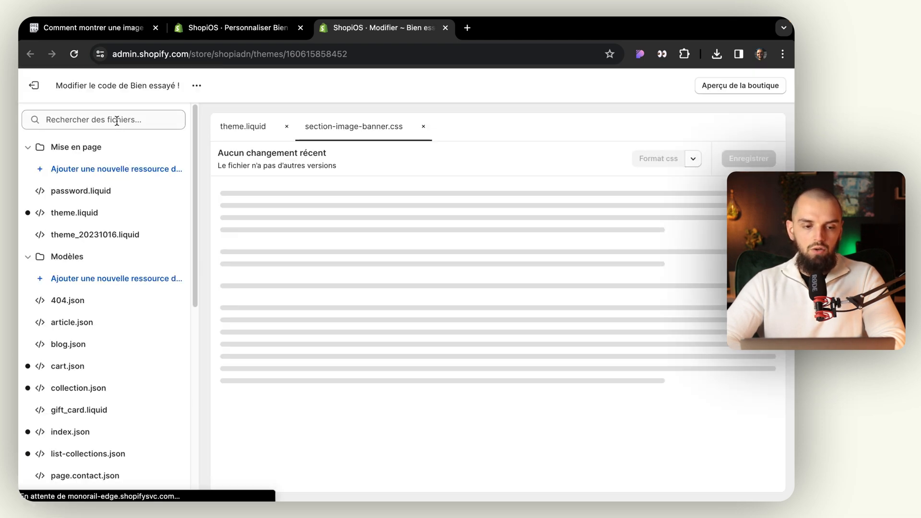
- Collapse the Mise en page and Modèles folders, search the theme files for "section-i", and open section-image-banner.css
click(116, 122)
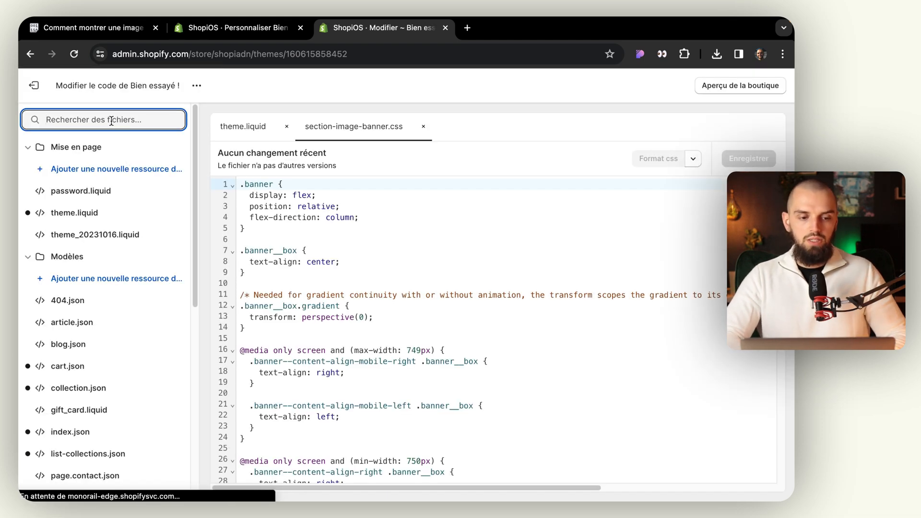
click(28, 148)
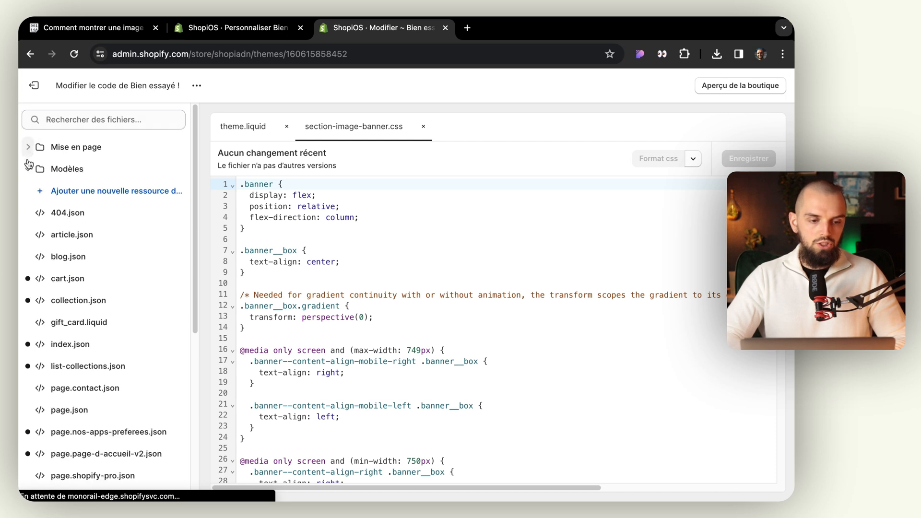
click(28, 168)
click(74, 122)
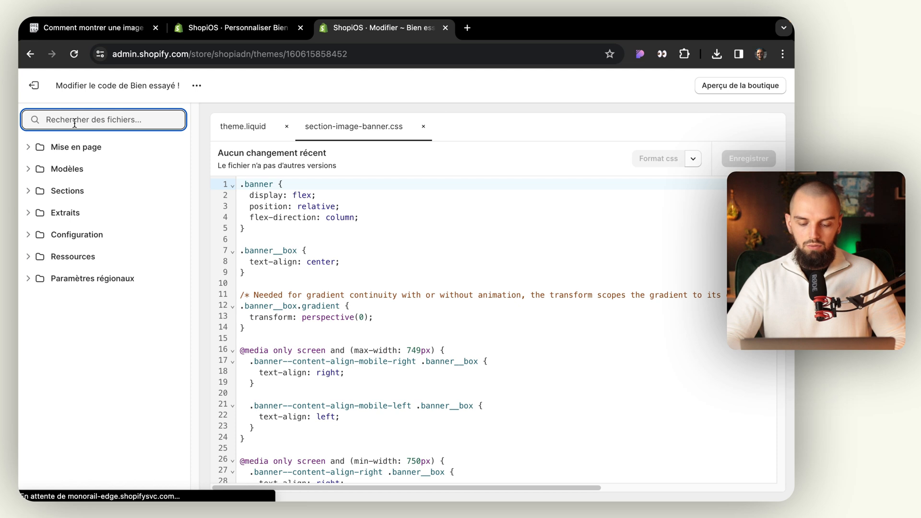
text(section)
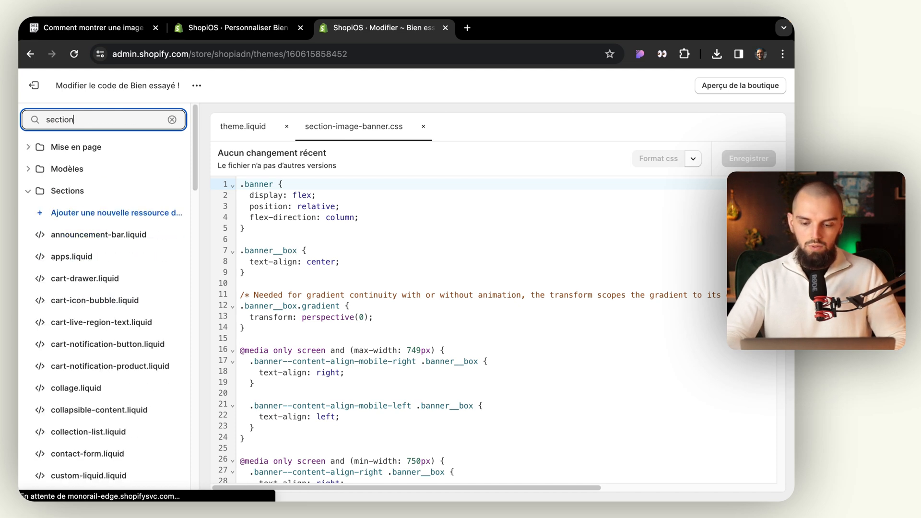
text(-i)
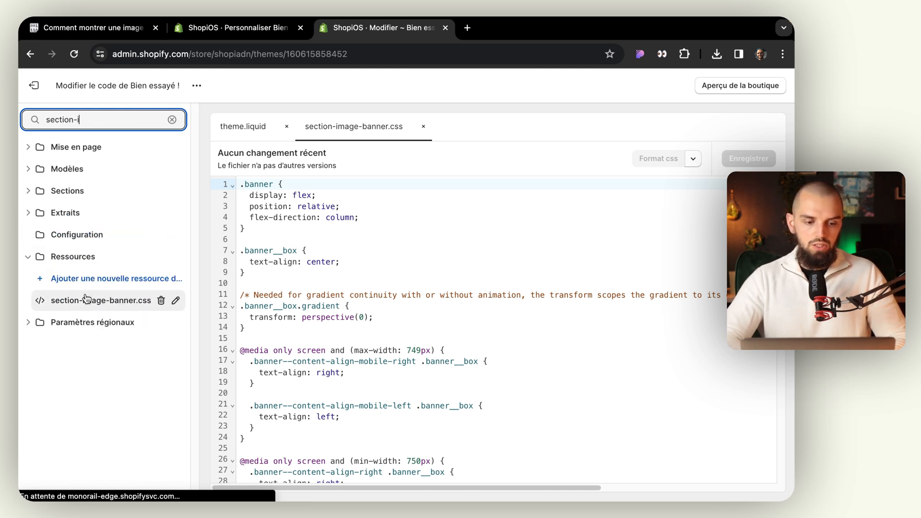
click(118, 304)
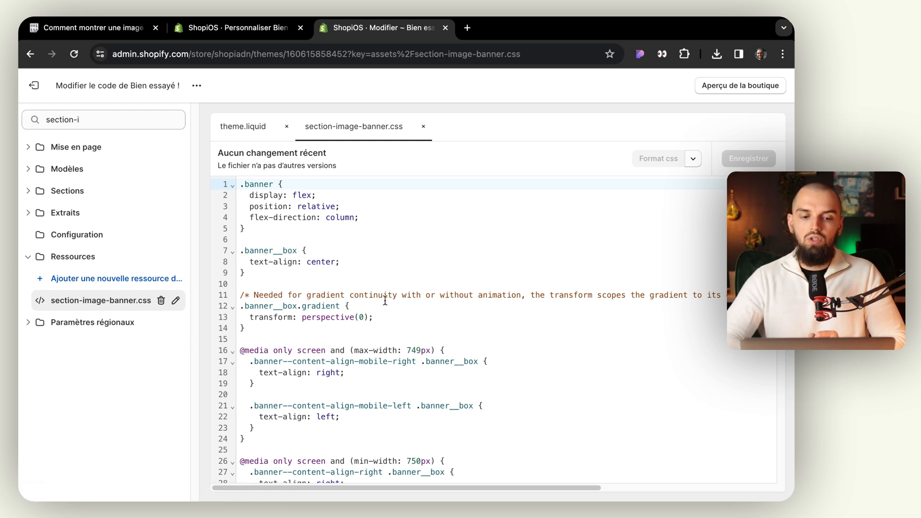
- Paste the copied banner CSS on a new line at the end of section-image-banner.css and save the file
scroll(385, 299, down, 15)
scroll(385, 299, down, 20)
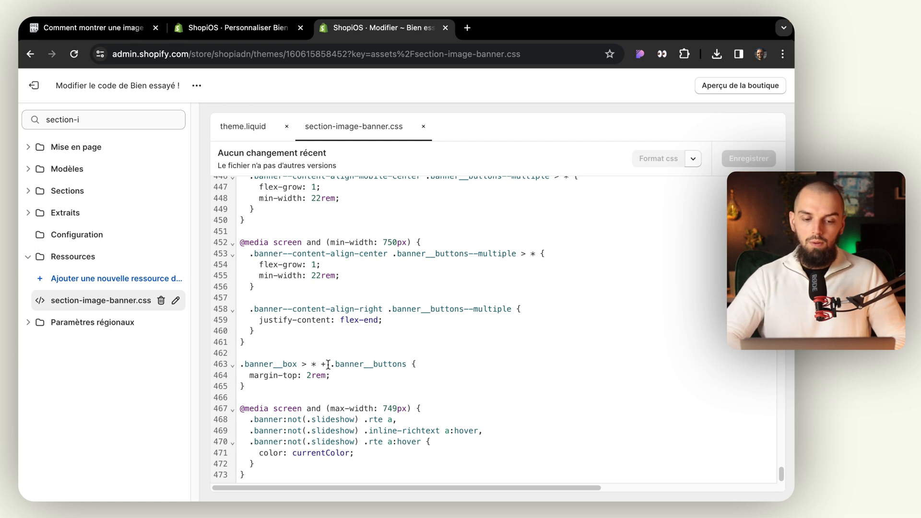
click(269, 475)
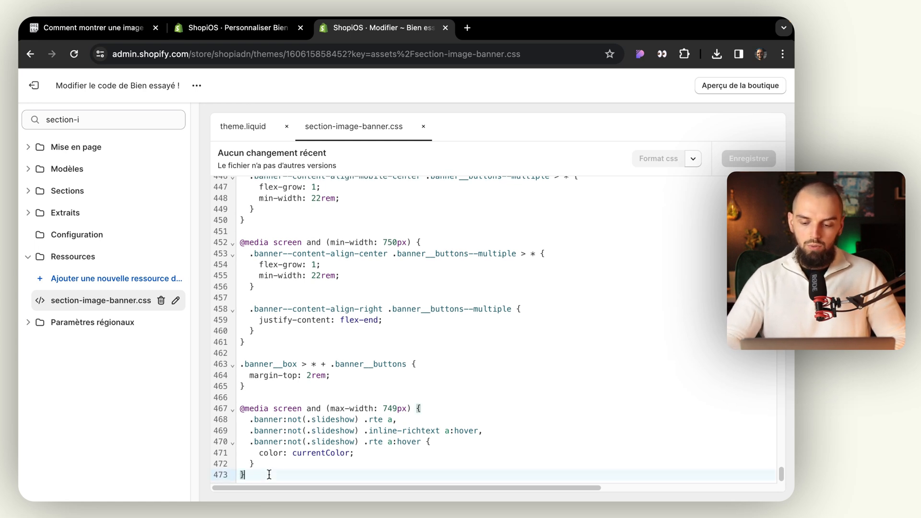
key(Return)
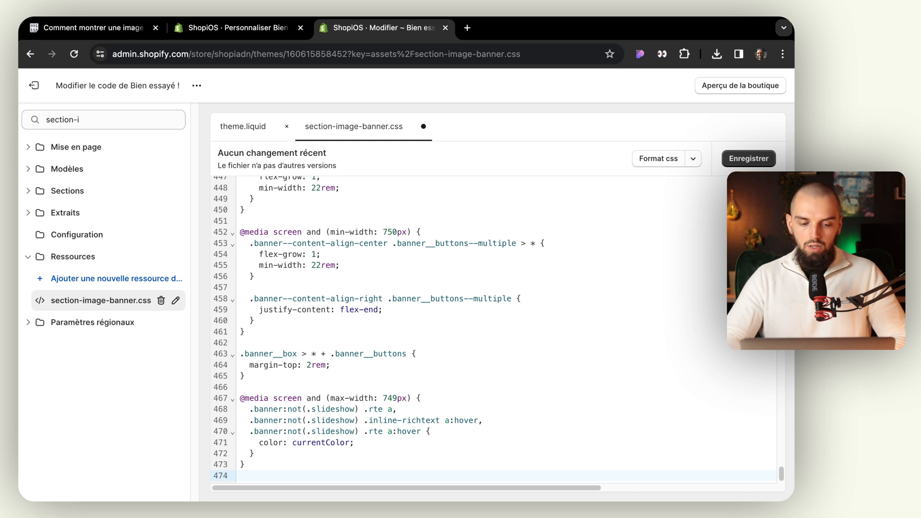
key(ctrl+v)
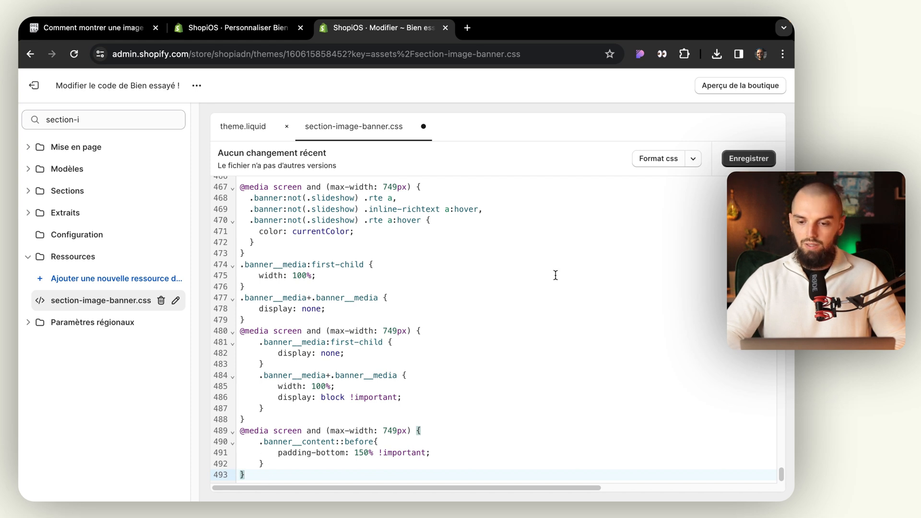
click(757, 158)
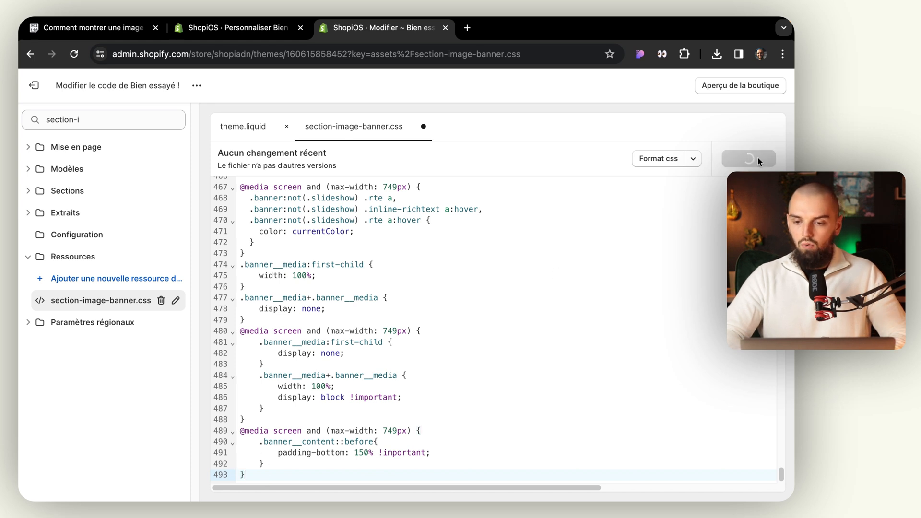
- Close the theme code page, reload the theme editor, and review the banner's first and second image settings
click(445, 27)
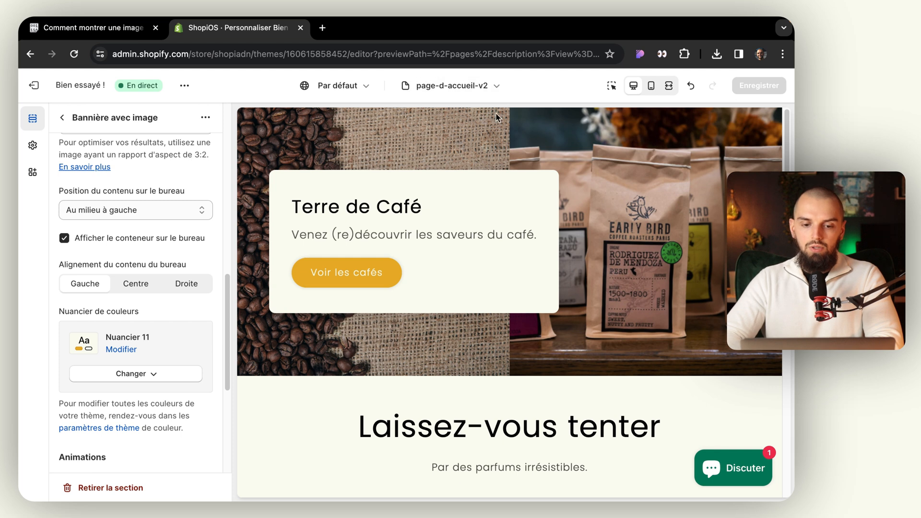
click(74, 55)
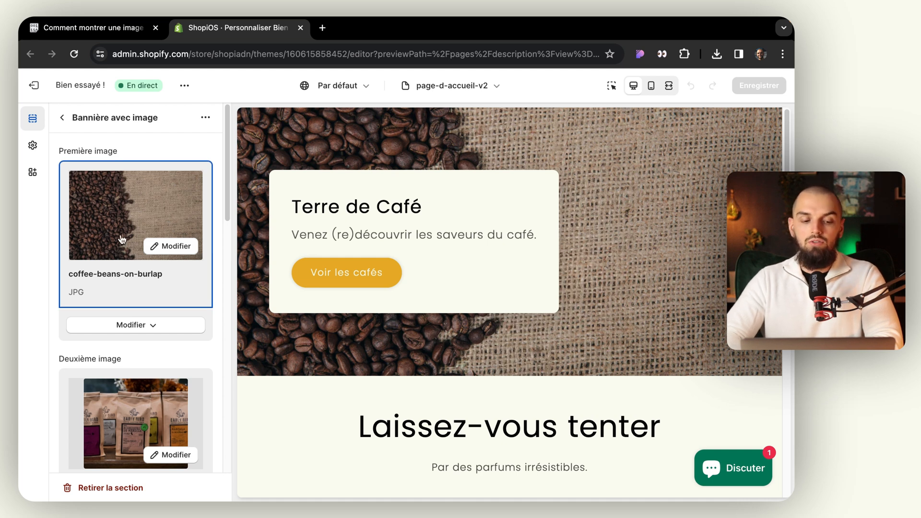
scroll(123, 226, down, 3)
scroll(144, 345, down, 1)
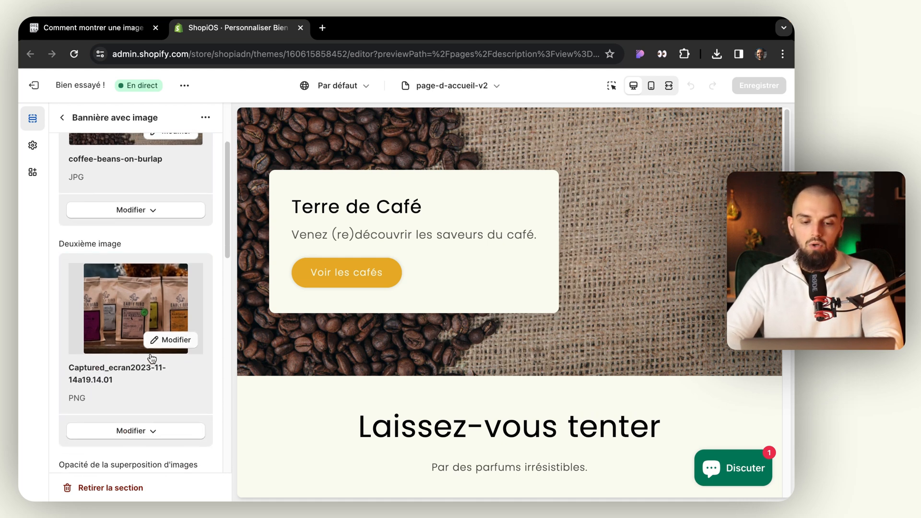
scroll(151, 358, up, 3)
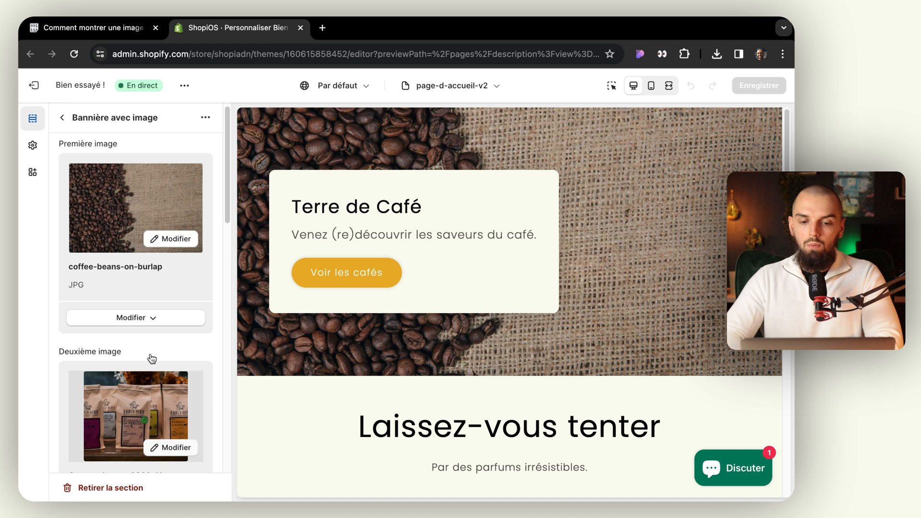
- Compare the image banner in the mobile and desktop previews
click(653, 89)
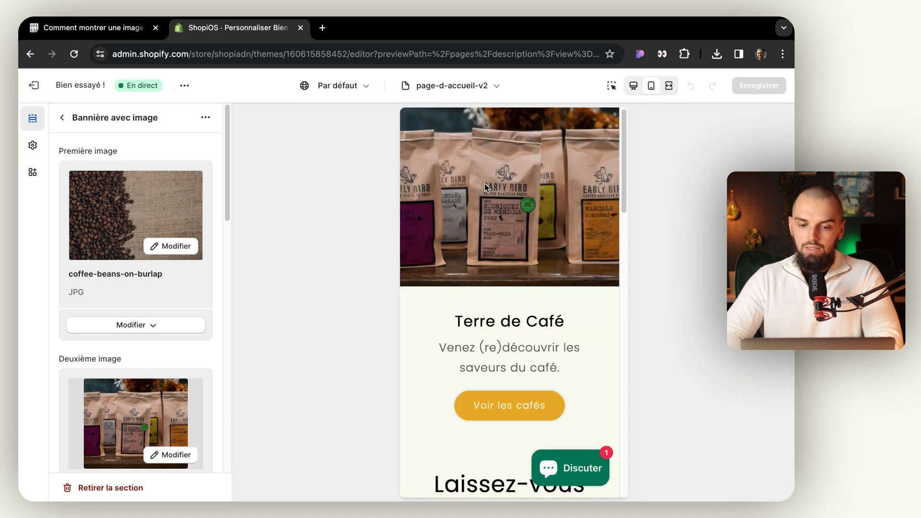
scroll(476, 183, down, 3)
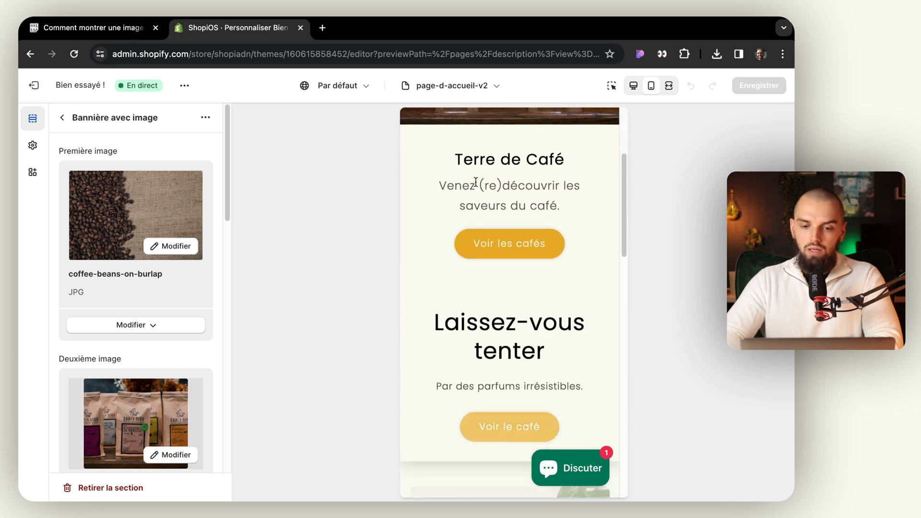
scroll(475, 182, up, 3)
click(632, 86)
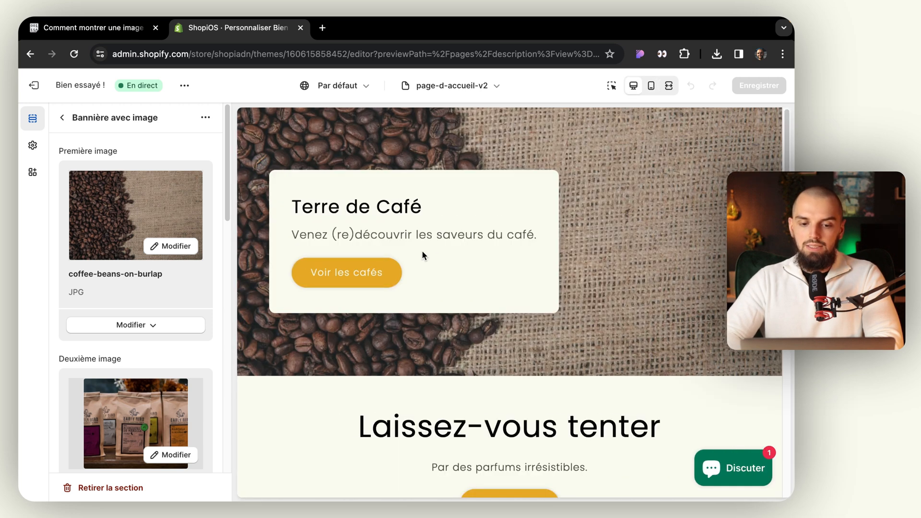
scroll(421, 252, down, 2)
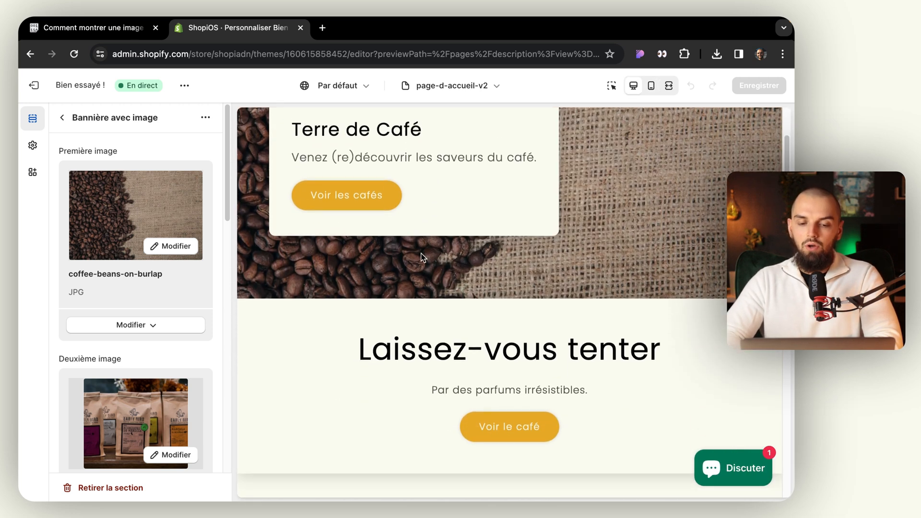
scroll(421, 252, up, 2)
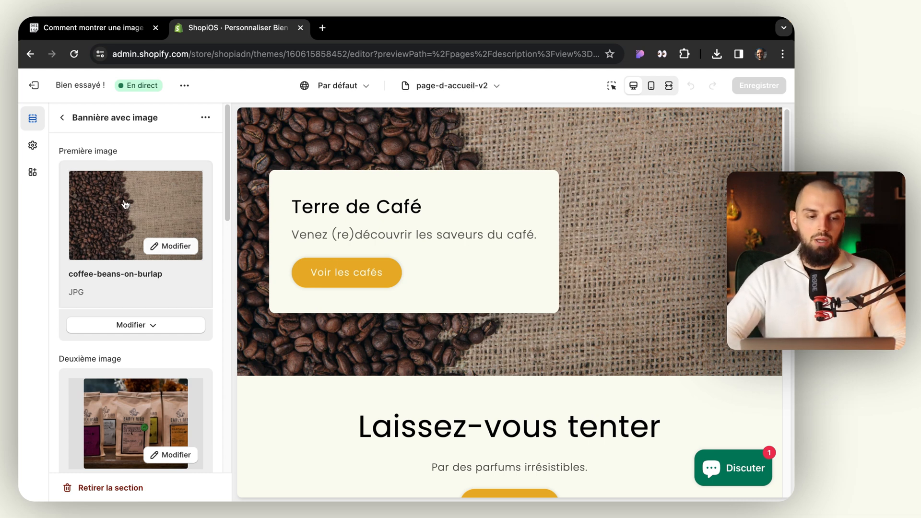
- Set the banner's desktop content position to Au milieu à droite
scroll(102, 240, down, 6)
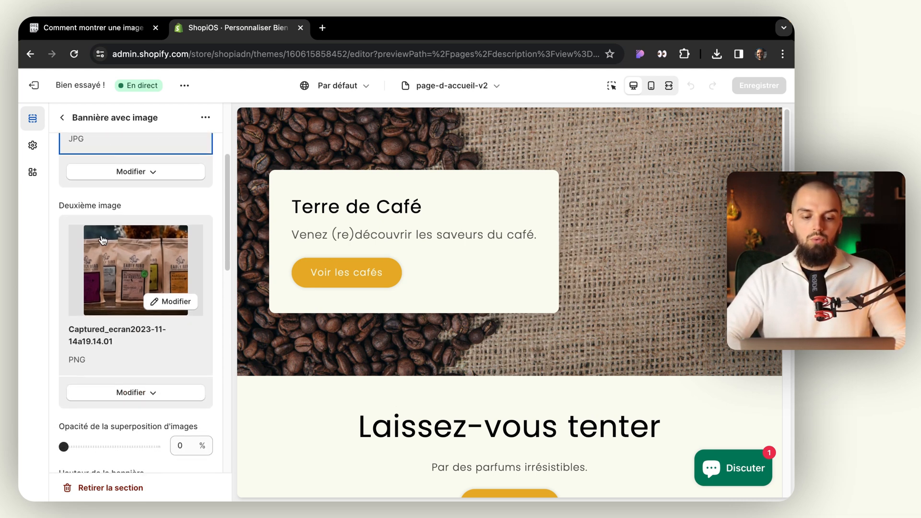
scroll(103, 240, down, 3)
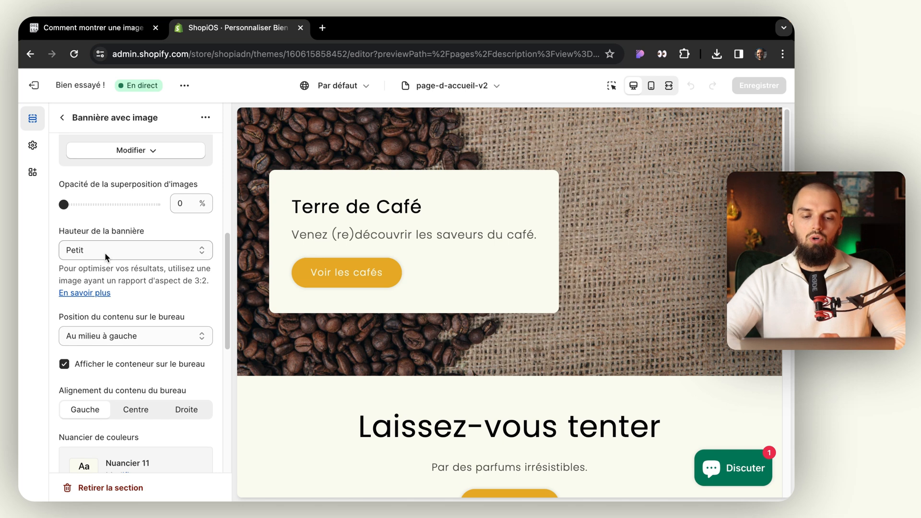
click(118, 335)
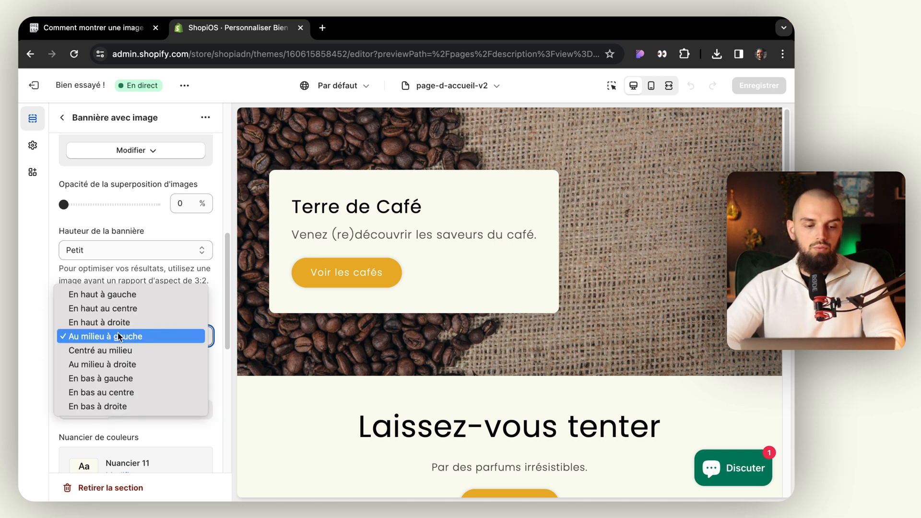
click(136, 365)
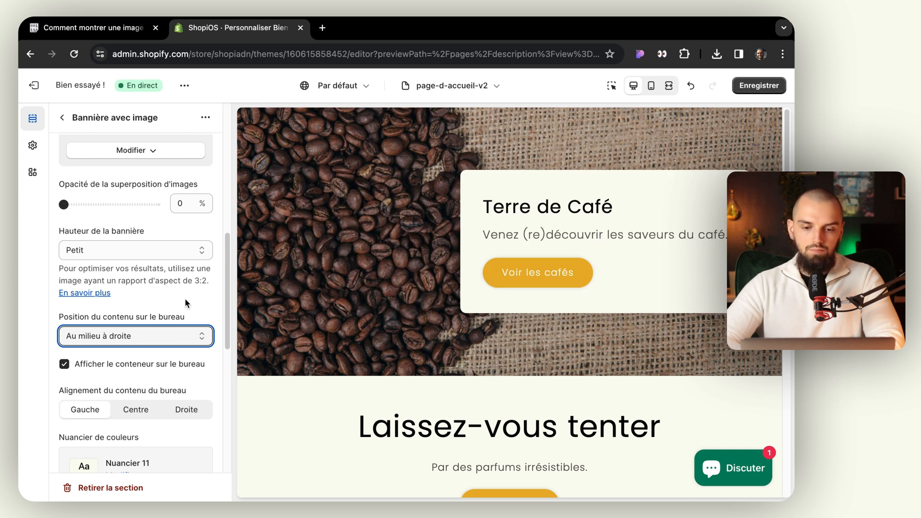
- Try the Droite and Gauche desktop content alignments, set the alignment to Centre, and save the changes
scroll(186, 302, down, 4)
click(178, 306)
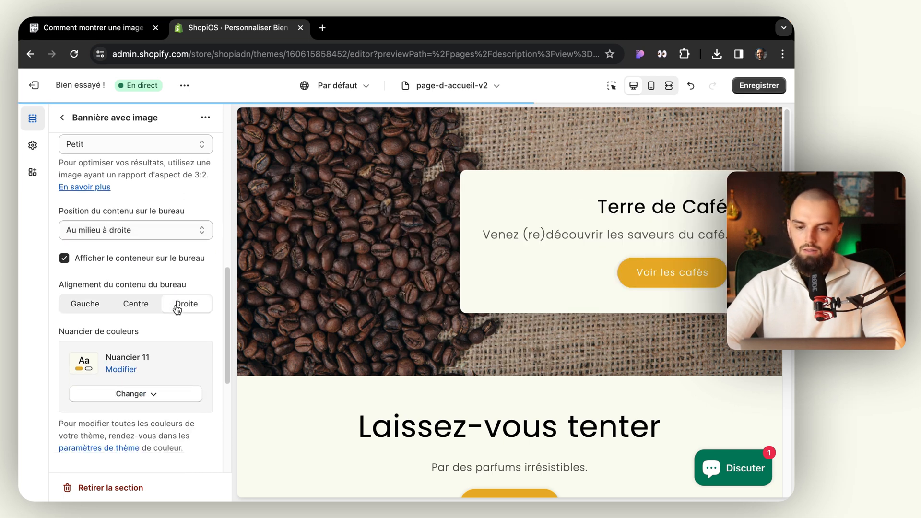
click(140, 304)
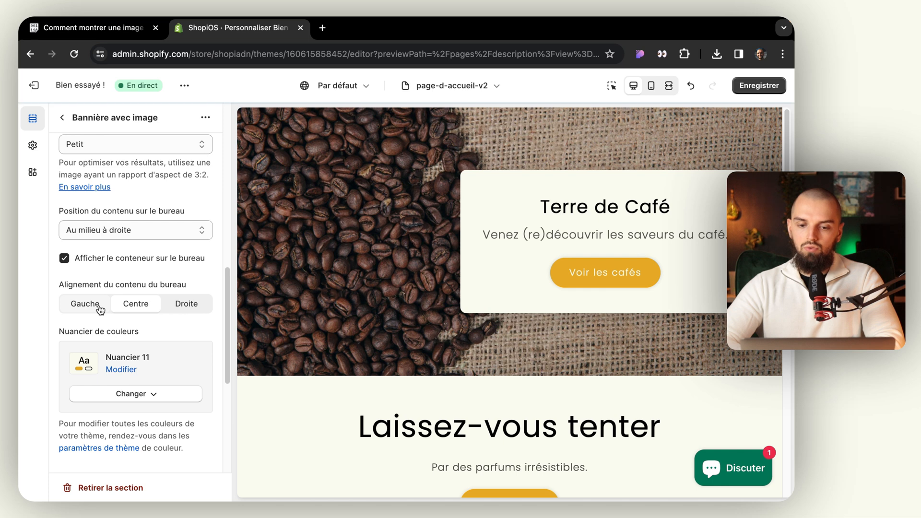
click(100, 309)
click(136, 312)
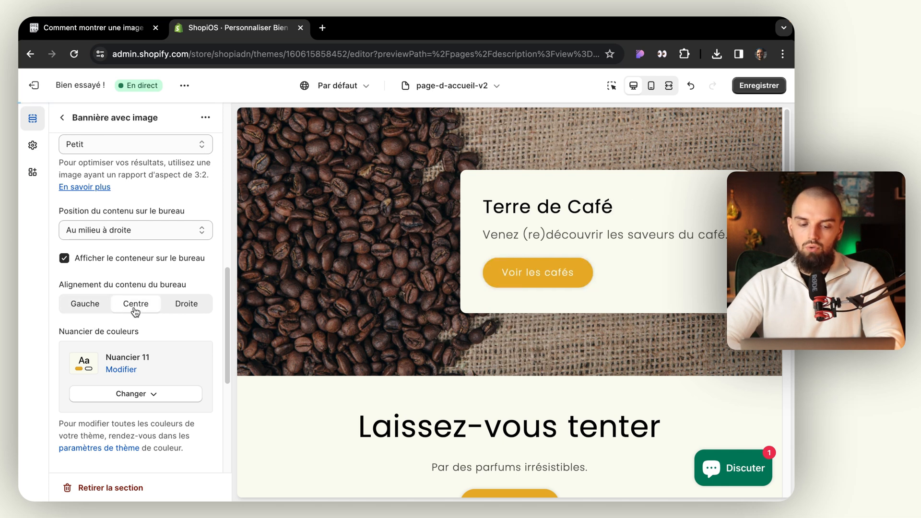
click(759, 85)
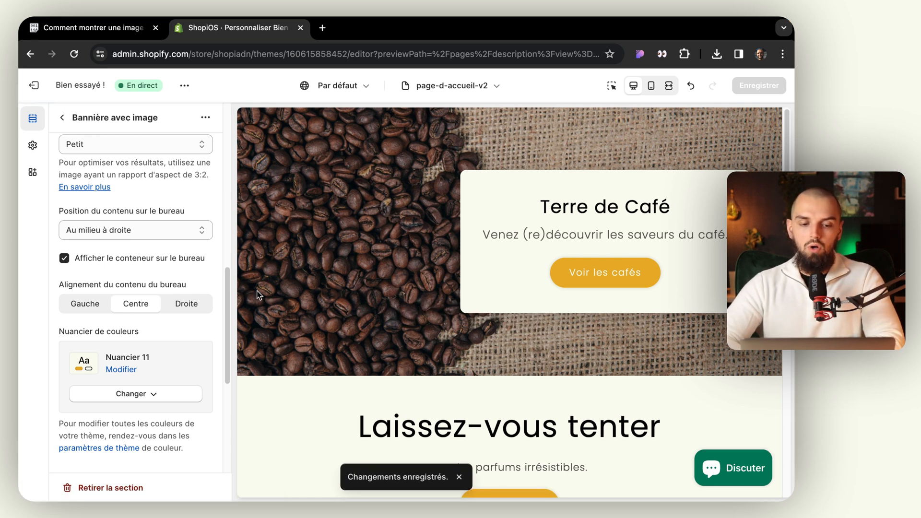
- In the mobile preview, try the banner height Adapter à la première image and set it to Moyen
scroll(311, 249, down, 15)
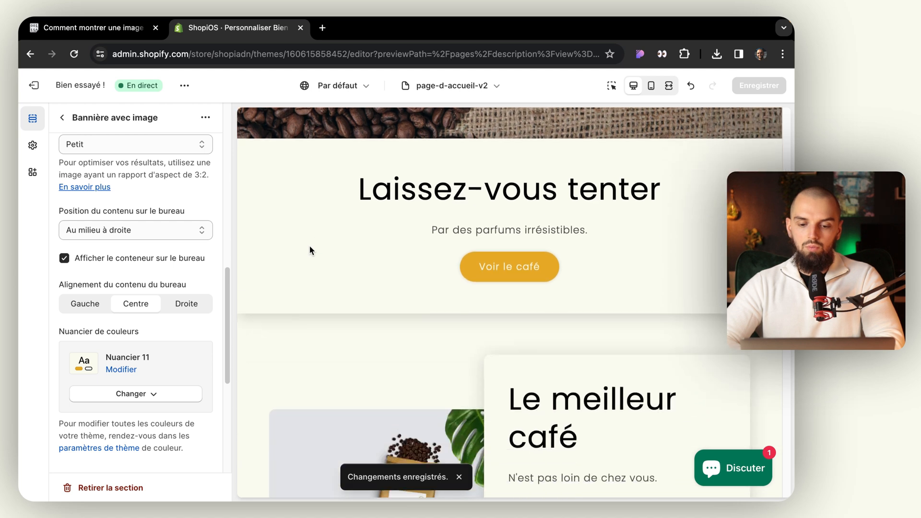
scroll(309, 246, up, 15)
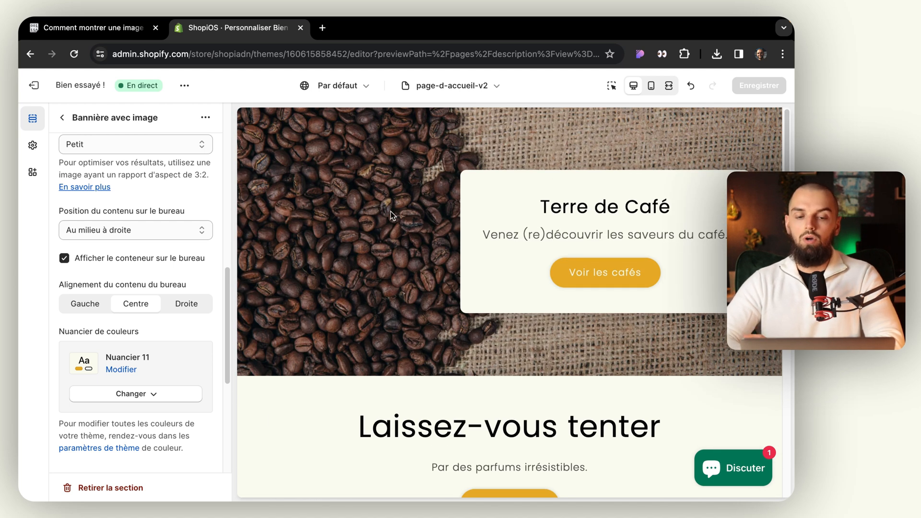
click(652, 87)
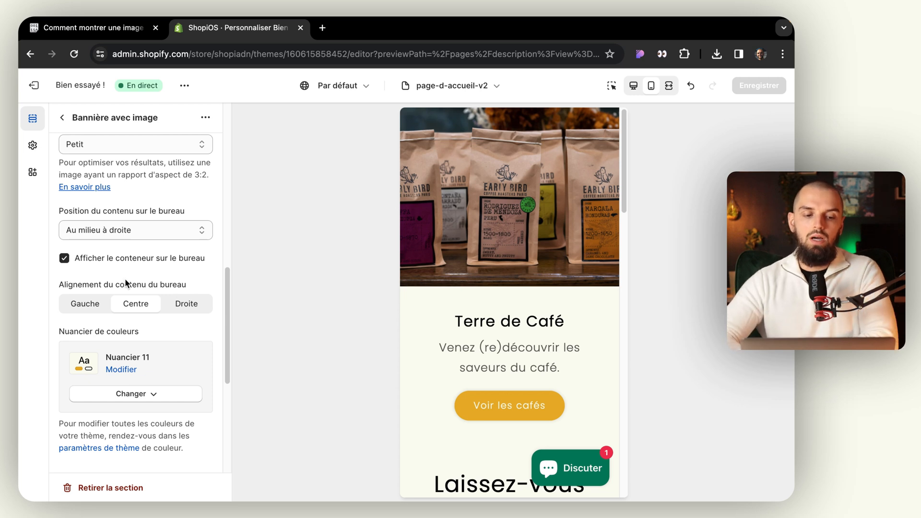
scroll(132, 281, down, 3)
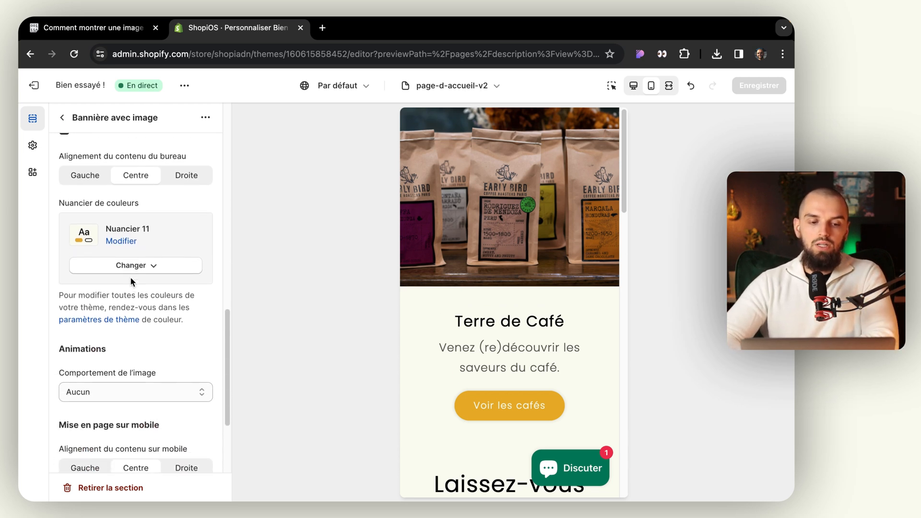
scroll(133, 282, up, 8)
scroll(115, 297, down, 3)
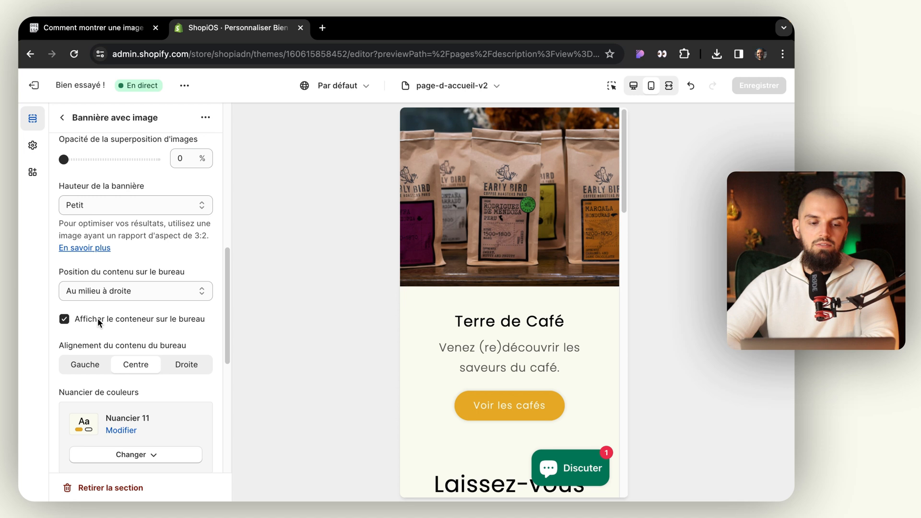
click(133, 204)
click(131, 191)
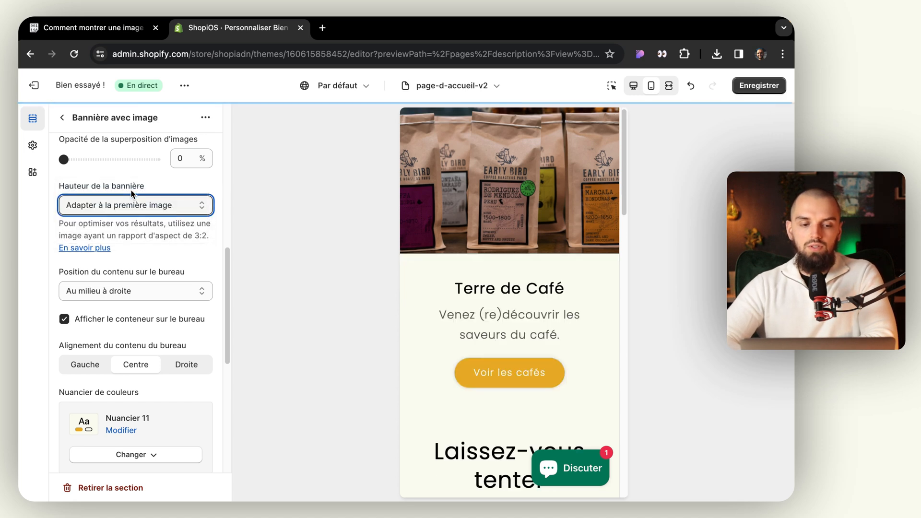
click(132, 207)
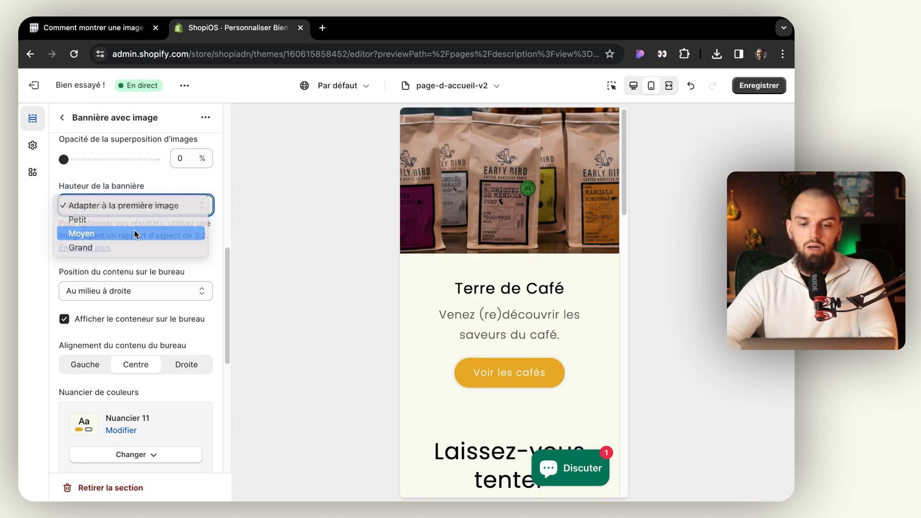
click(135, 231)
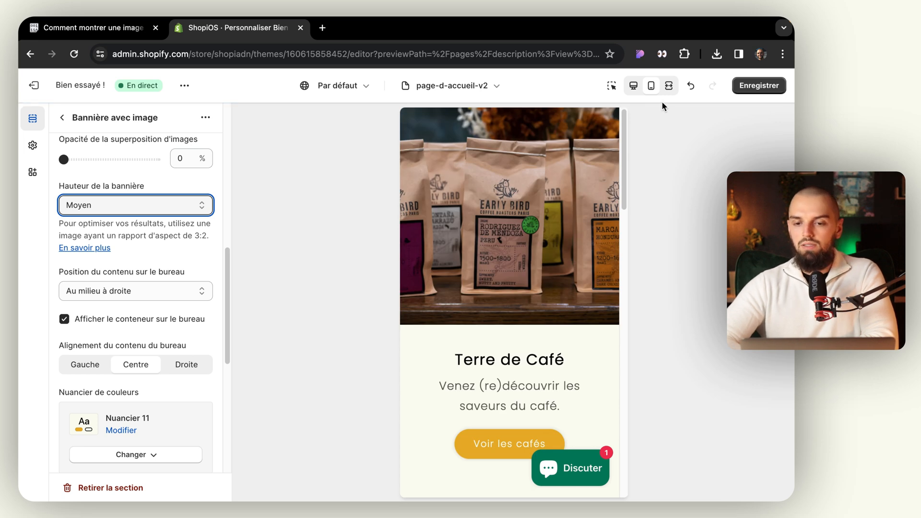
- Examine the banner and the rest of the page in the desktop and full-width previews
click(638, 88)
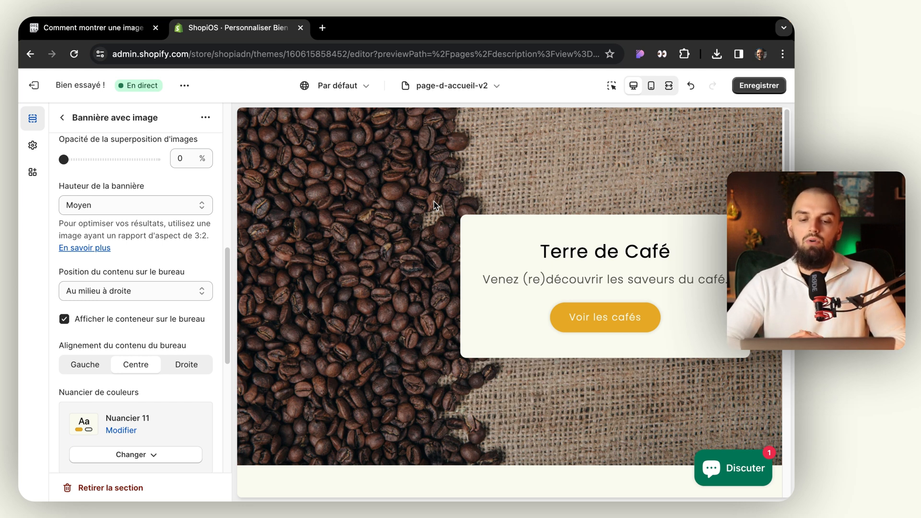
click(667, 87)
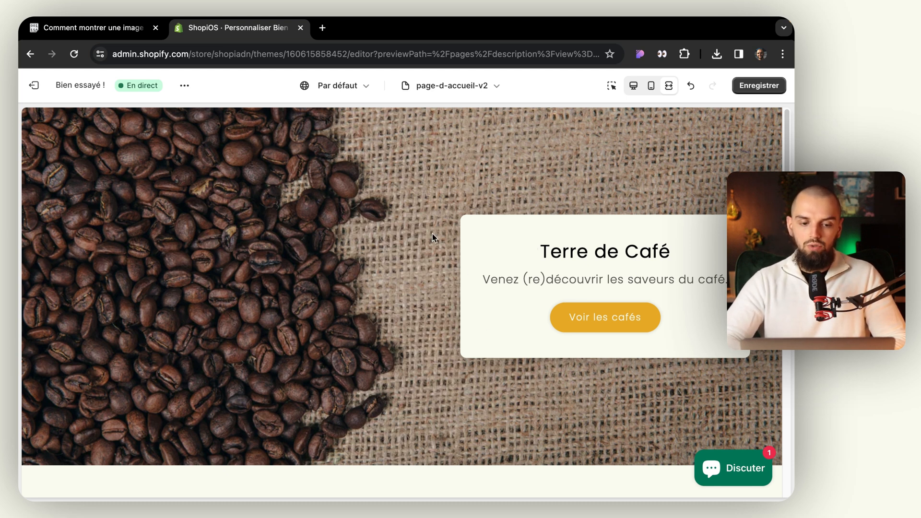
scroll(316, 300, down, 10)
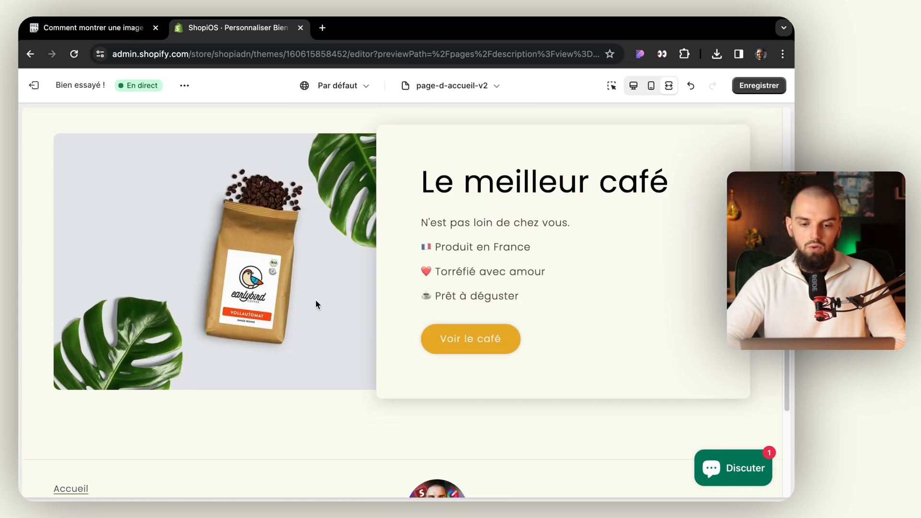
scroll(315, 300, up, 10)
- Look through the whole page in the mobile preview and return to the desktop preview
click(651, 87)
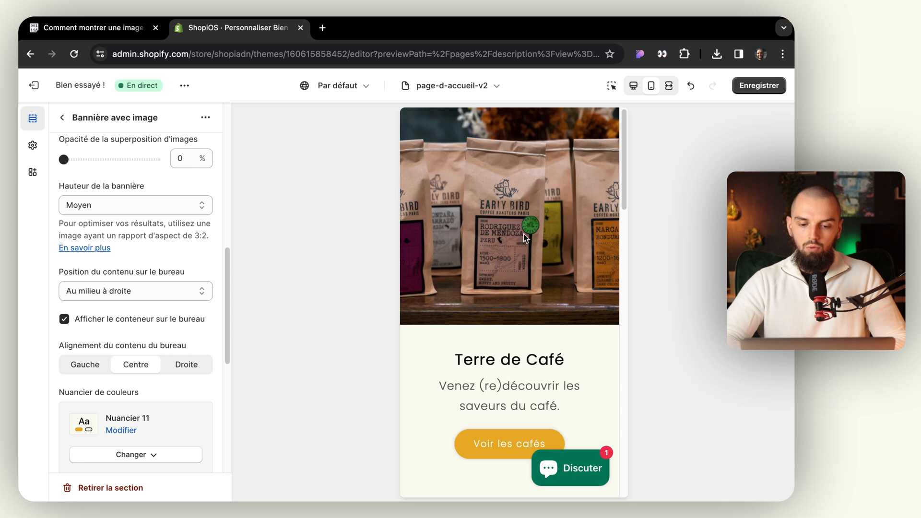
scroll(524, 237, down, 7)
scroll(524, 237, down, 5)
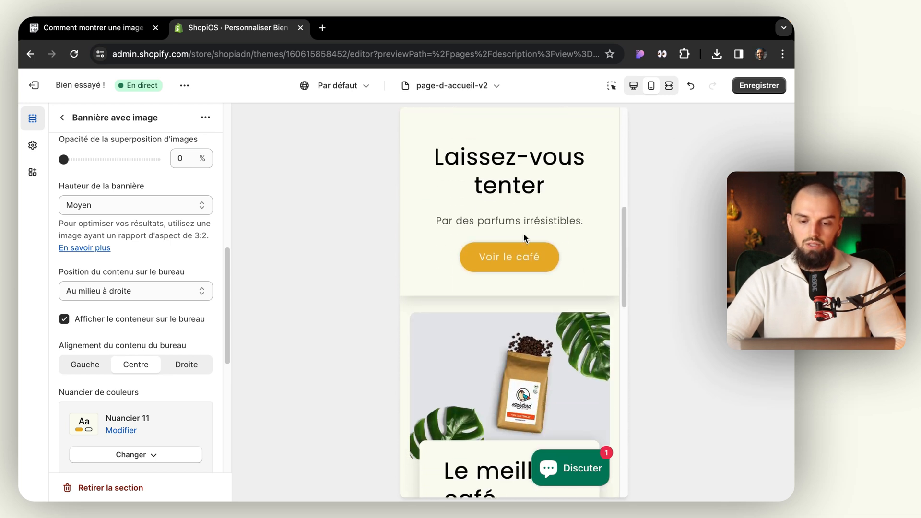
scroll(482, 254, down, 1)
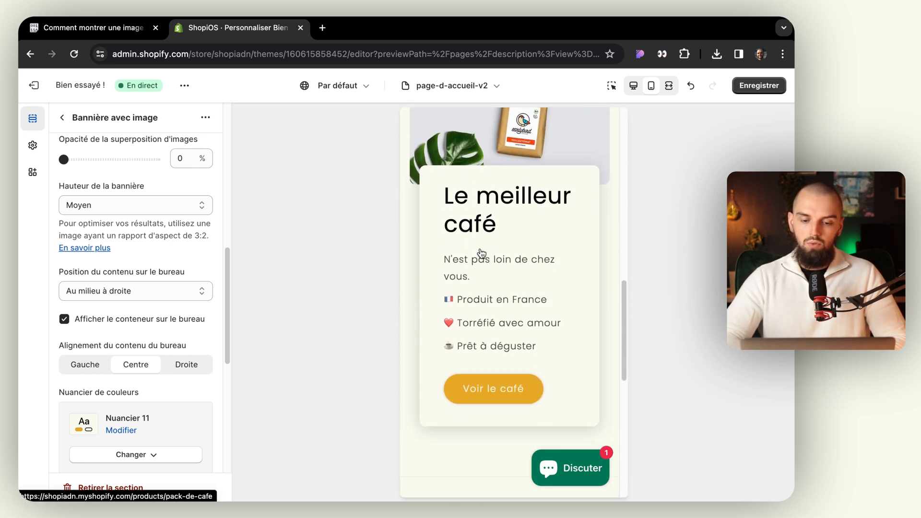
scroll(482, 254, down, 4)
scroll(482, 254, up, 17)
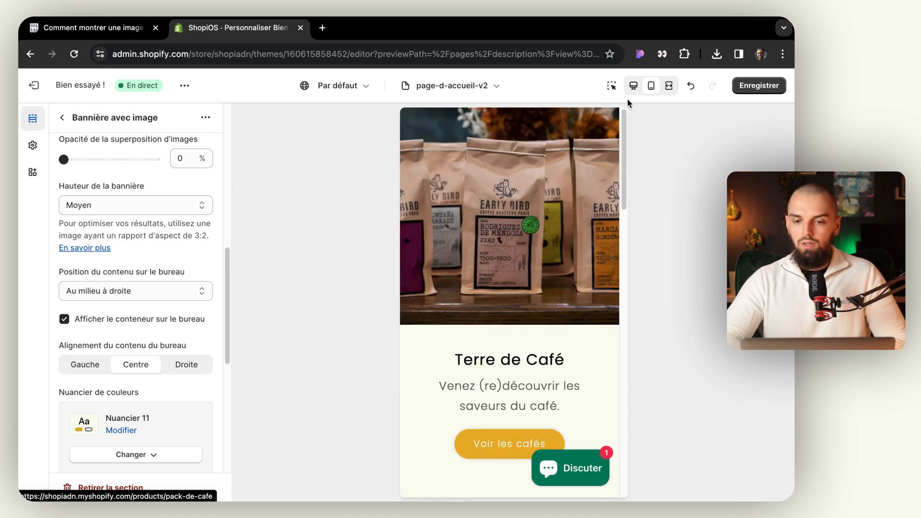
click(634, 86)
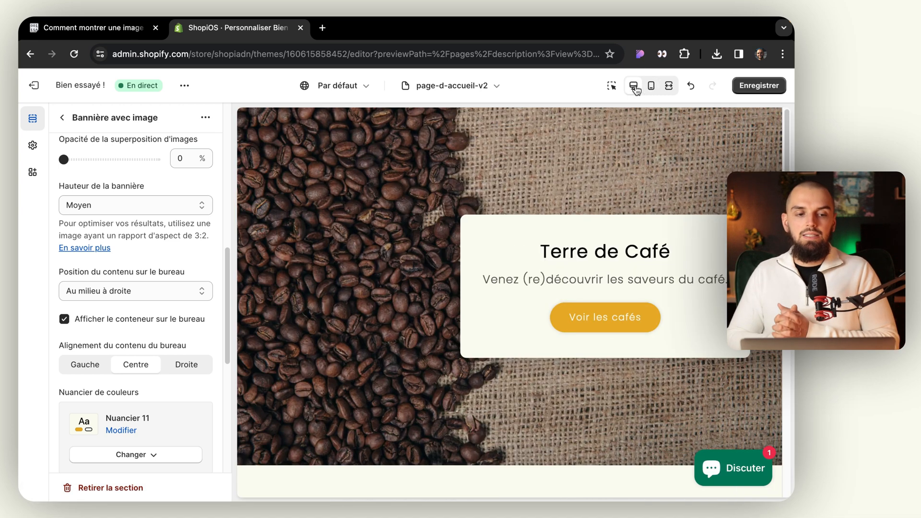